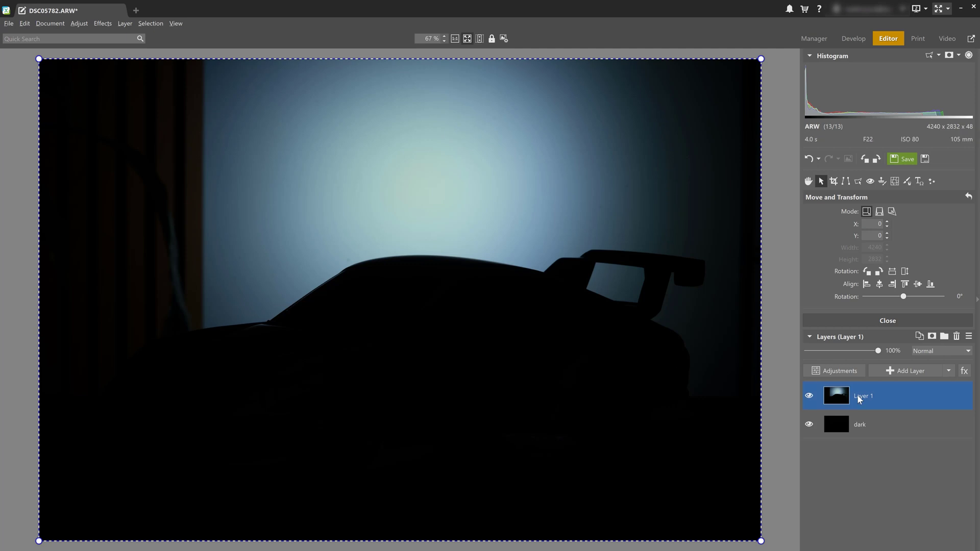
- Finish renaming the top layer as background and paste the photo DSC05759 from file as a new layer
key(Return)
click(949, 369)
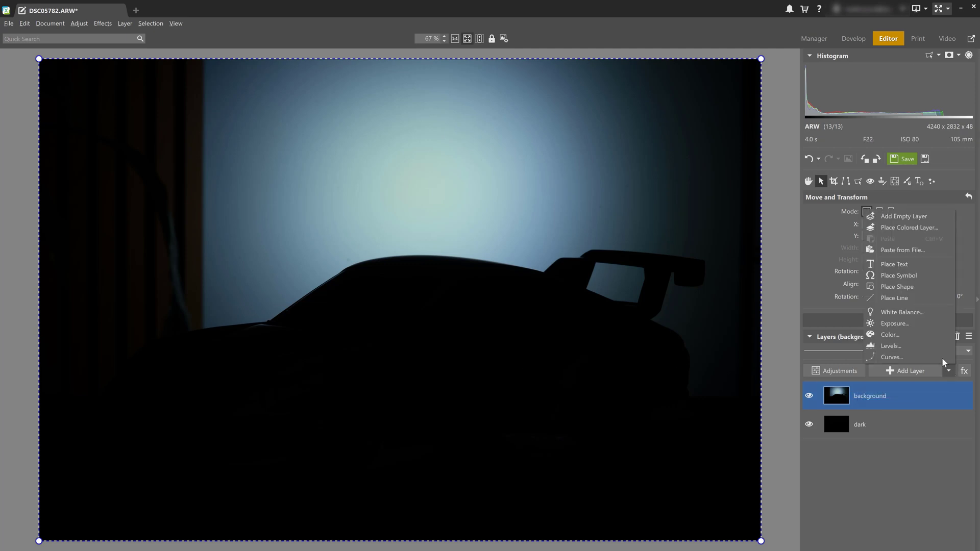
click(911, 251)
click(547, 327)
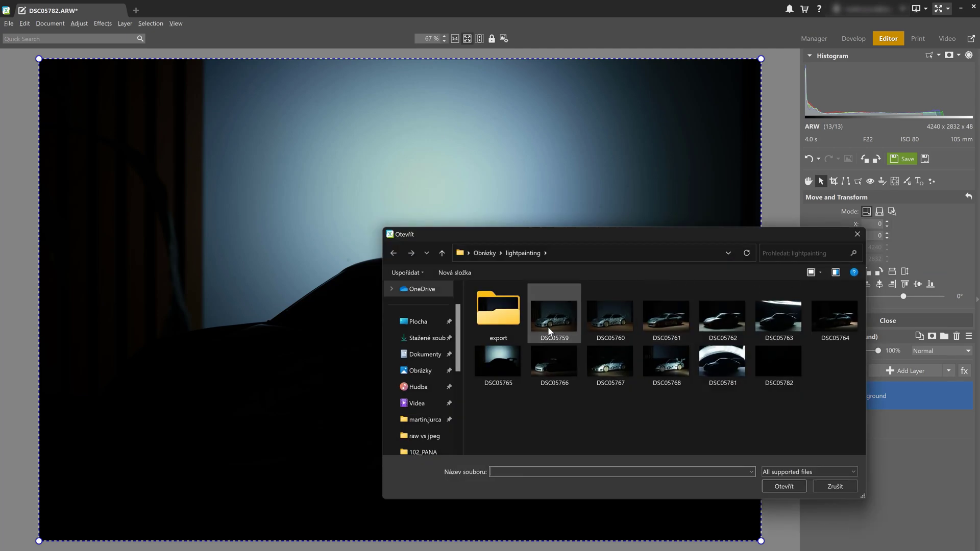
click(784, 486)
- Rename the newly pasted car layer as front static and give it a Hide All mask
double_click(862, 401)
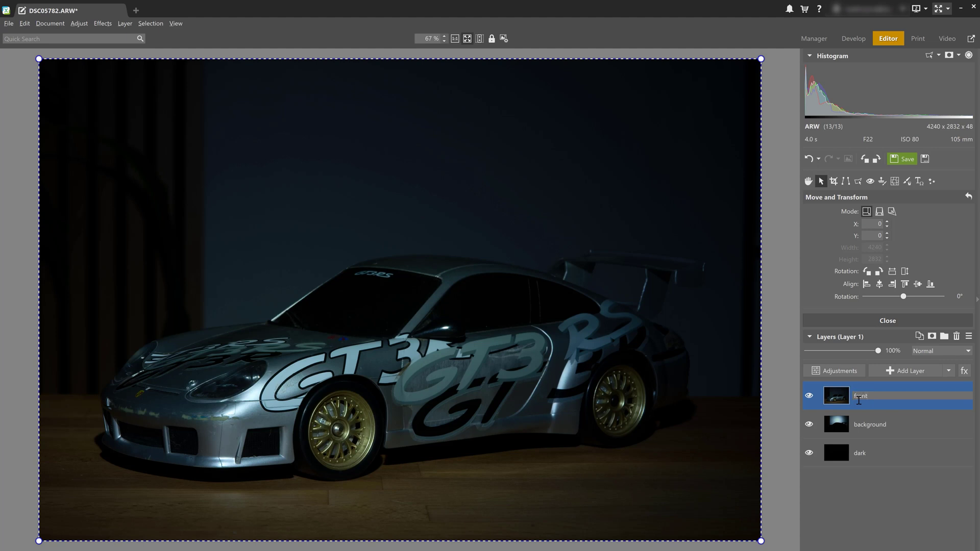
key(Return)
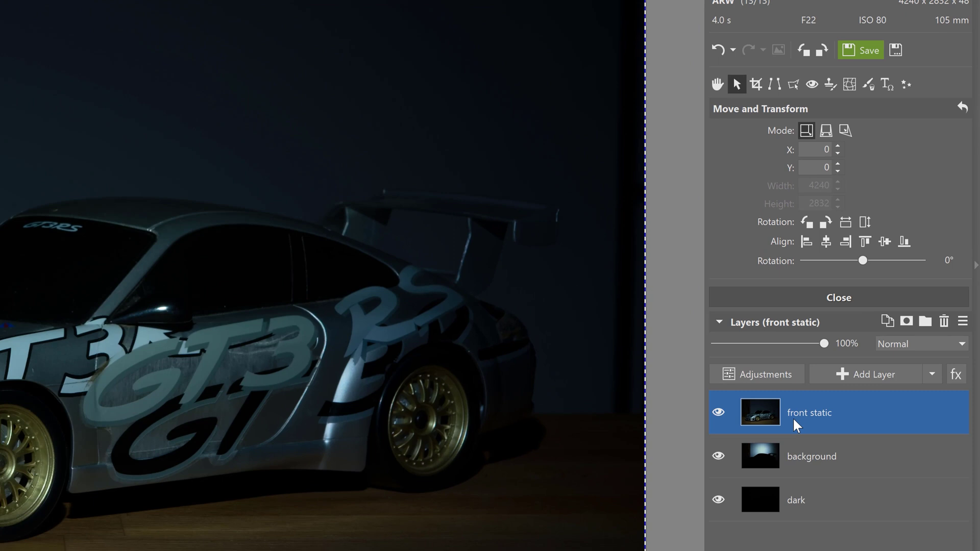
right_click(857, 399)
mouse_move(828, 202)
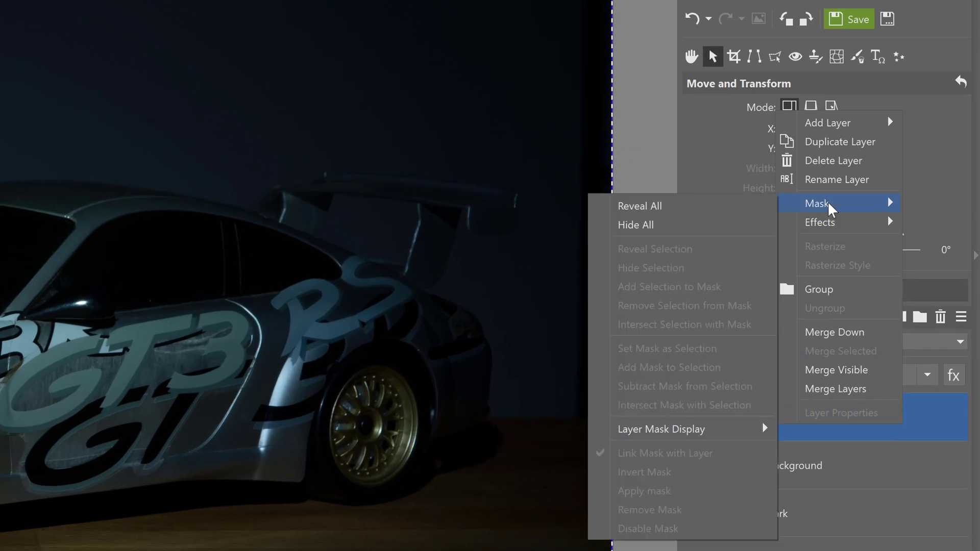
click(698, 225)
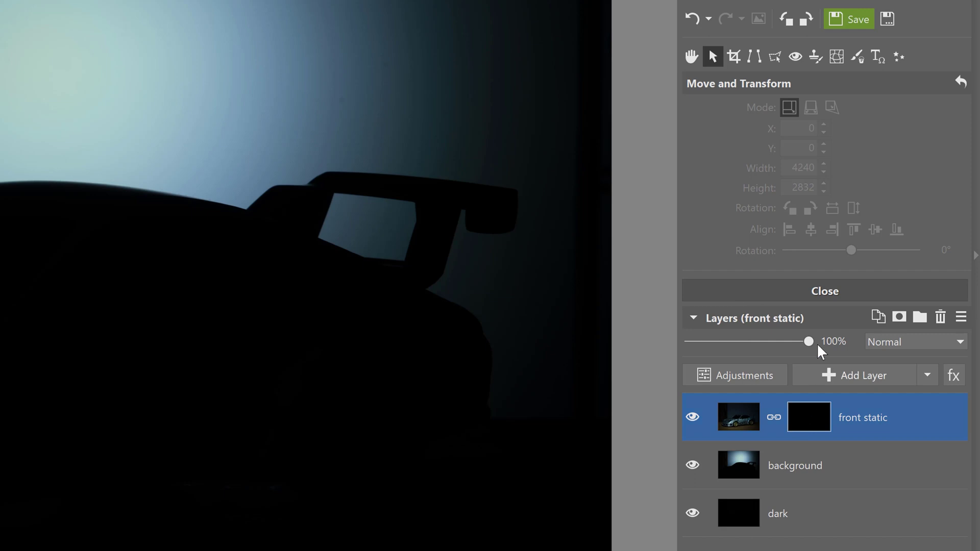
- Reveal the car's windshield, roof and side windows on the front static mask with a white Paintbrush of diameter 130
click(858, 56)
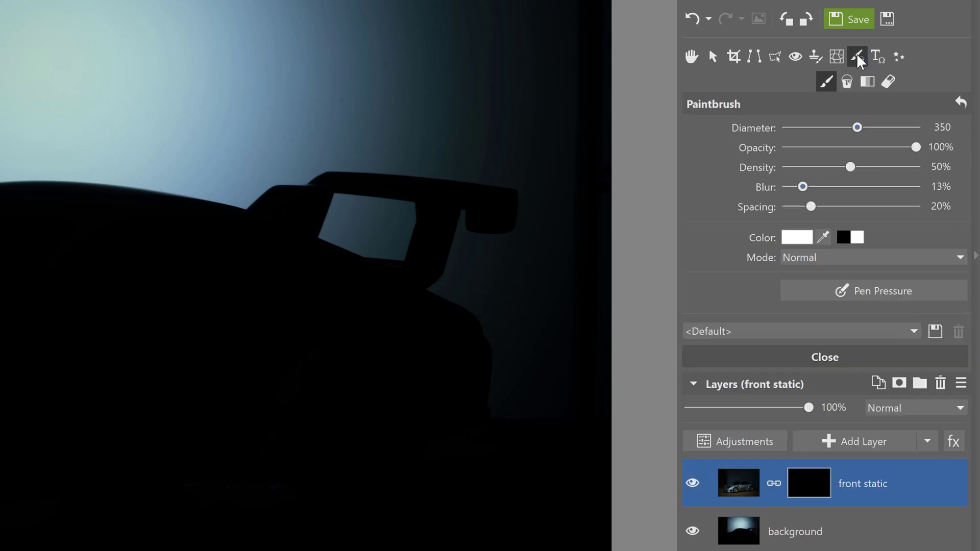
key(b)
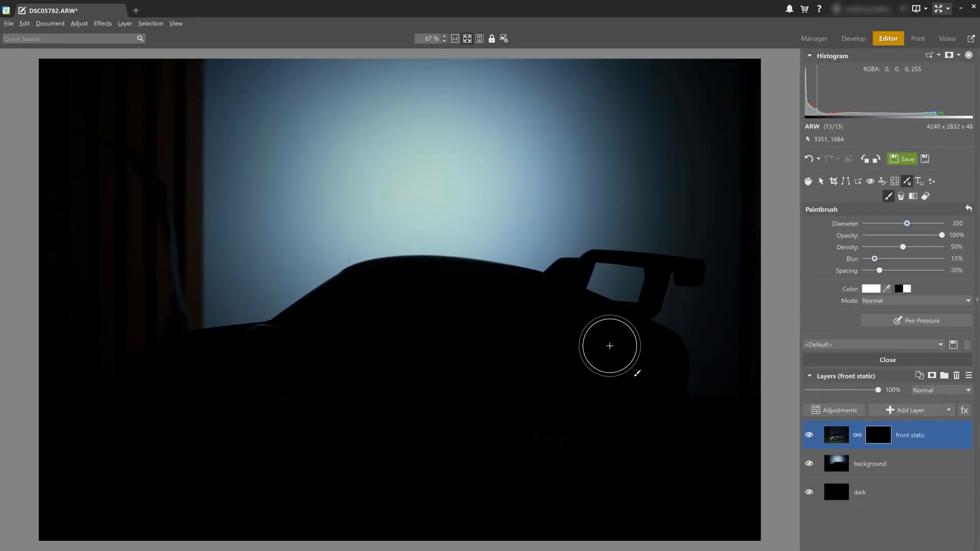
scroll(609, 345, down, 4)
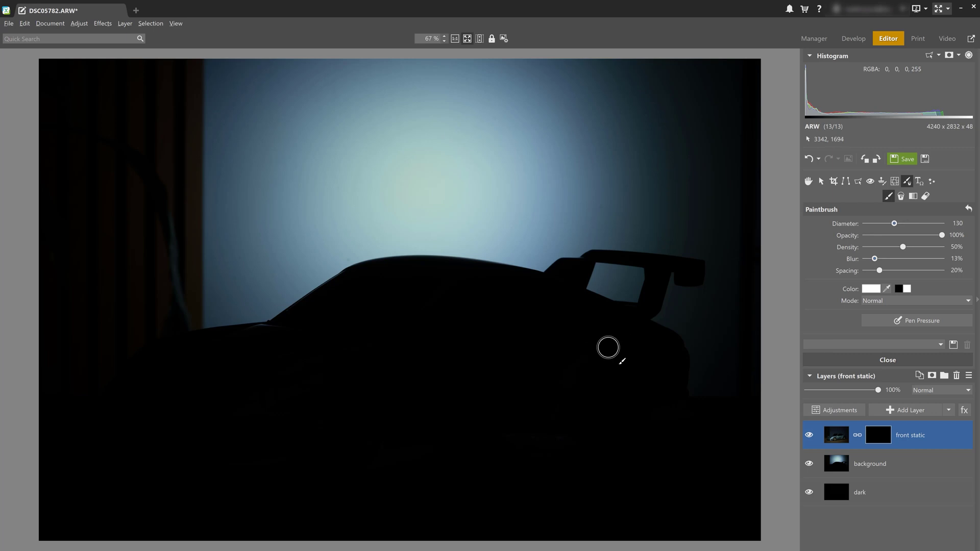
scroll(225, 344, up, 3)
mouse_move(265, 336)
mouse_down()
mouse_move(473, 217)
mouse_move(563, 194)
mouse_move(474, 212)
mouse_move(532, 197)
mouse_move(676, 196)
mouse_up()
scroll(397, 200, right, 3)
mouse_move(396, 200)
mouse_down()
mouse_move(558, 226)
mouse_move(466, 210)
mouse_move(378, 254)
mouse_move(614, 276)
mouse_up()
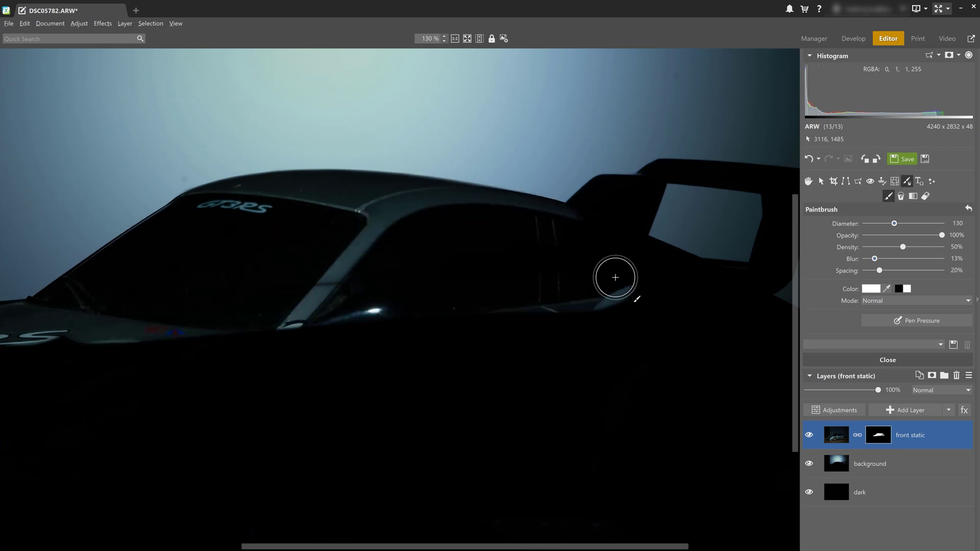
- Reveal the rear roof edge and the near part of the rear wing on the mask with brush diameter 60
scroll(309, 317, up, 5)
key(bracketleft)
key(bracketleft)
key(bracketleft)
key(bracketleft)
key(bracketleft)
key(bracketleft)
key(bracketleft)
mouse_move(348, 244)
mouse_down()
mouse_move(525, 245)
mouse_move(485, 364)
mouse_move(354, 300)
mouse_move(339, 327)
mouse_move(542, 197)
mouse_move(488, 223)
mouse_move(549, 205)
mouse_move(228, 180)
mouse_move(358, 171)
mouse_move(711, 199)
mouse_up()
scroll(374, 188, right, 3)
key(x)
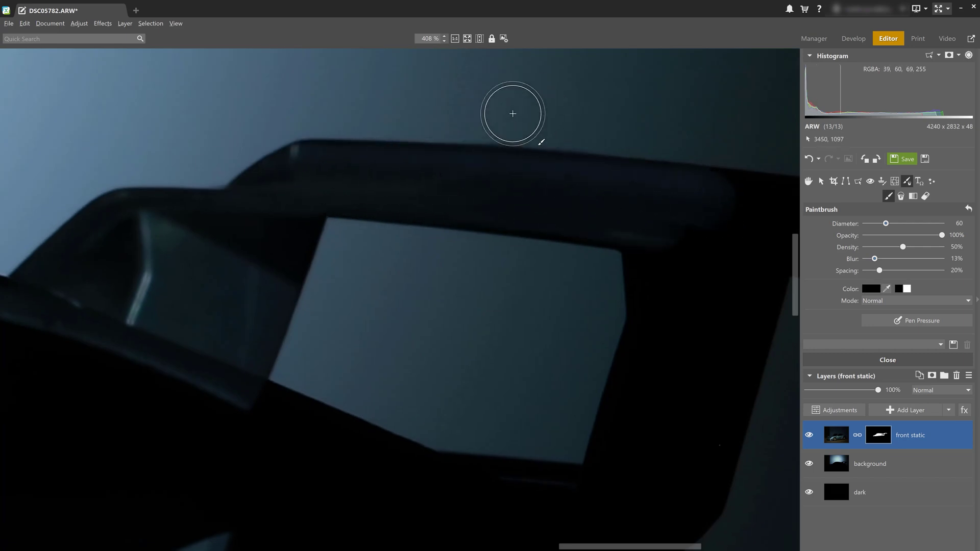
- Paint the wing's outer end and its end plate white on the mask, reducing the brush diameter to 40 and then 20
scroll(359, 171, right, 5)
key(x)
drag(370, 184, 607, 210)
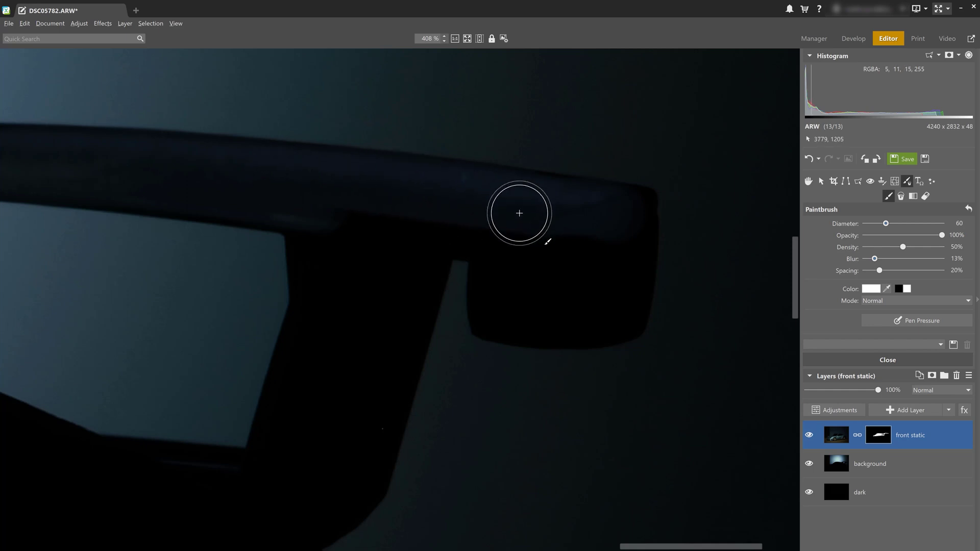
key(bracketleft)
drag(487, 247, 486, 313)
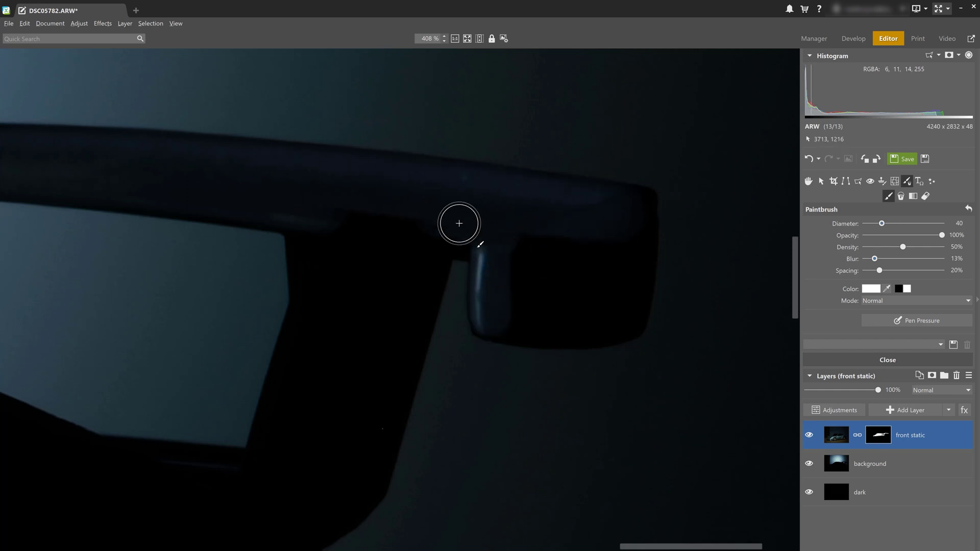
mouse_move(638, 204)
mouse_down()
mouse_move(576, 198)
mouse_move(641, 220)
mouse_move(631, 324)
mouse_move(564, 333)
mouse_move(492, 324)
mouse_move(574, 230)
mouse_up()
scroll(614, 212, up, 4)
key(bracketleft)
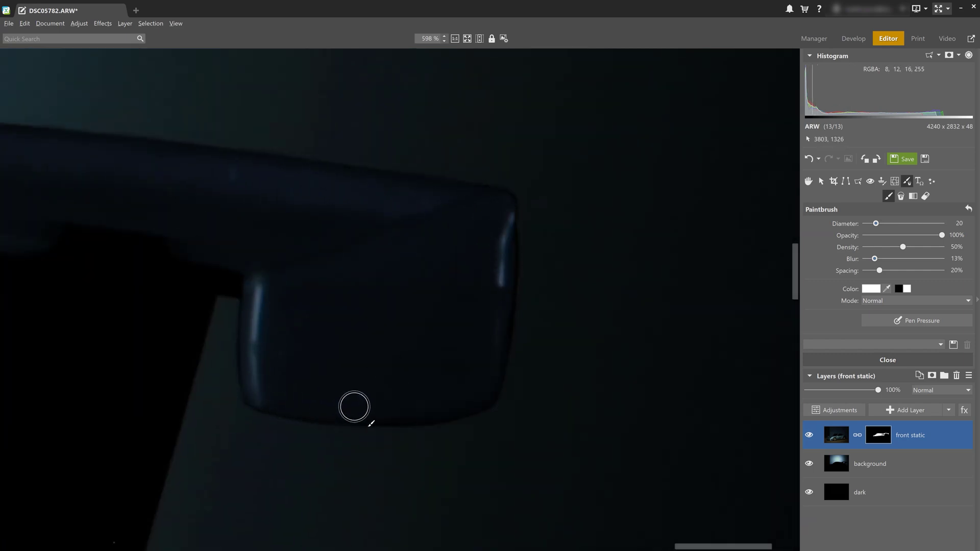
mouse_move(503, 236)
mouse_down()
mouse_move(484, 382)
mouse_move(492, 363)
mouse_up()
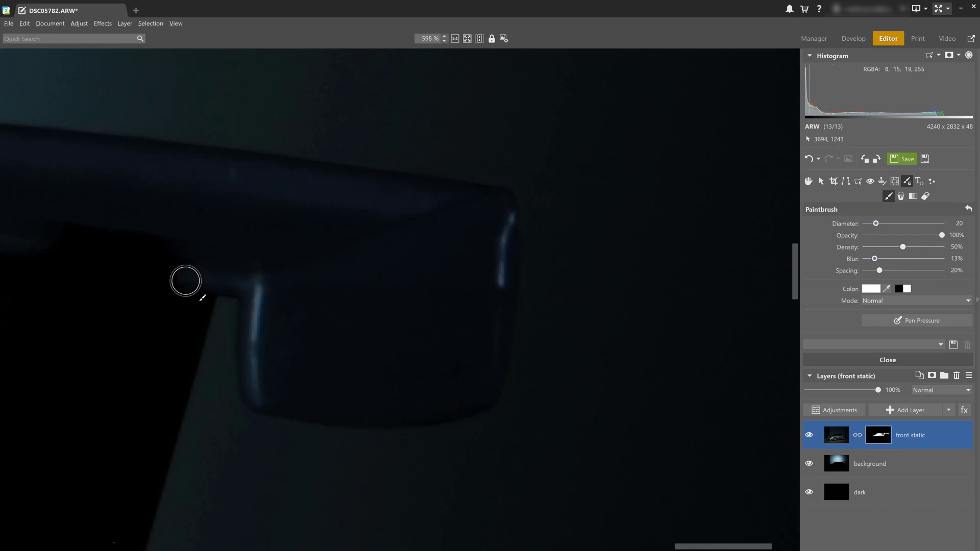
- Reveal the wing's underside and the bright inner edge of the right wing support with the diameter 20 brush
drag(186, 280, 420, 175)
drag(219, 159, 231, 242)
click(393, 293)
drag(417, 168, 307, 139)
- Fill in the right wing support down to its base on the mask, using brush diameters 50 and 35
key(])
key(])
key(])
mouse_move(267, 239)
mouse_down()
mouse_move(238, 302)
mouse_move(207, 466)
mouse_move(188, 449)
mouse_move(228, 308)
mouse_move(380, 279)
mouse_move(267, 365)
mouse_move(437, 350)
mouse_up()
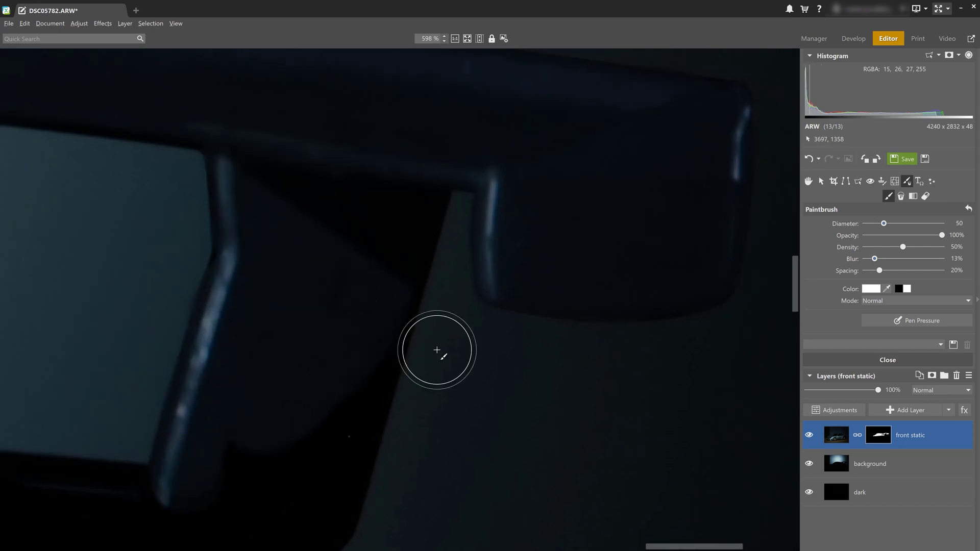
drag(361, 374, 410, 204)
key([)
mouse_move(389, 313)
mouse_down()
mouse_move(298, 388)
mouse_move(249, 321)
mouse_up()
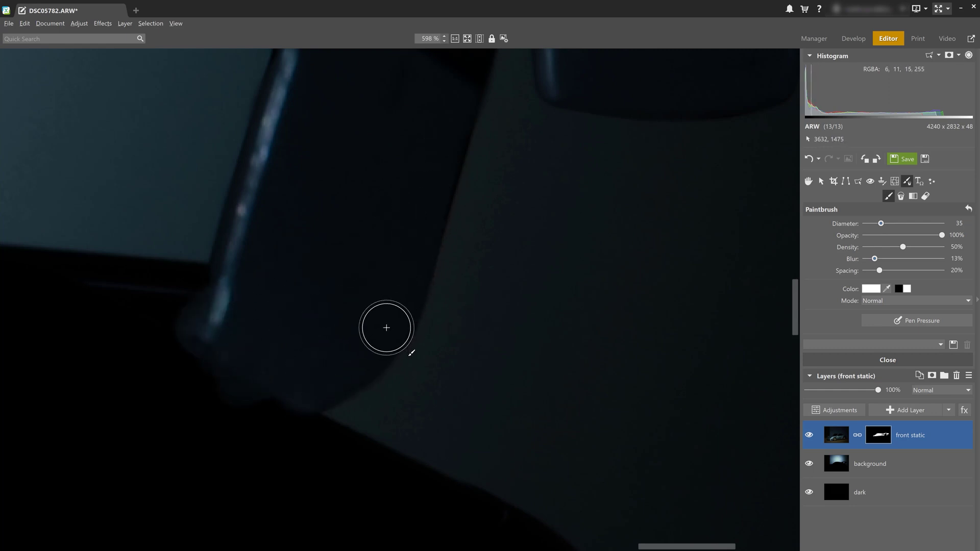
drag(356, 155, 297, 175)
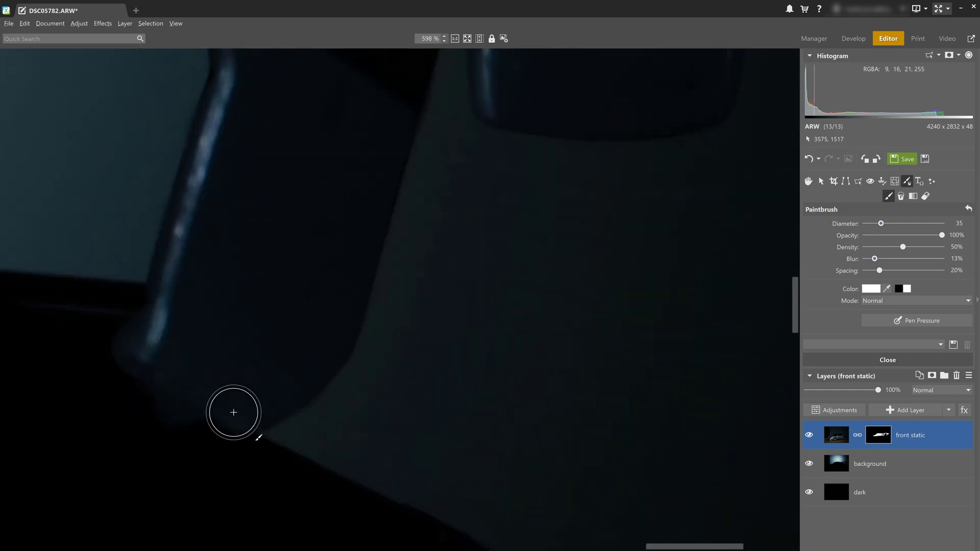
drag(292, 115, 364, 309)
- Reveal the rear deck edge between the two wing supports on the mask with the diameter 35 brush
scroll(306, 258, down, 2)
drag(209, 423, 473, 323)
scroll(227, 231, up, 2)
drag(226, 228, 425, 313)
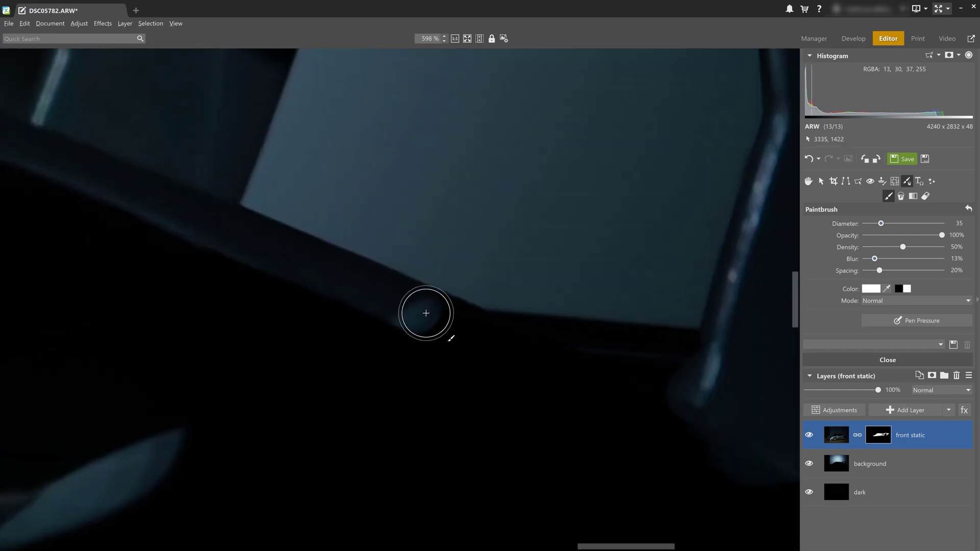
mouse_move(328, 280)
mouse_down()
mouse_move(515, 346)
mouse_move(497, 338)
mouse_move(590, 343)
mouse_move(671, 390)
mouse_up()
scroll(672, 390, down, 3)
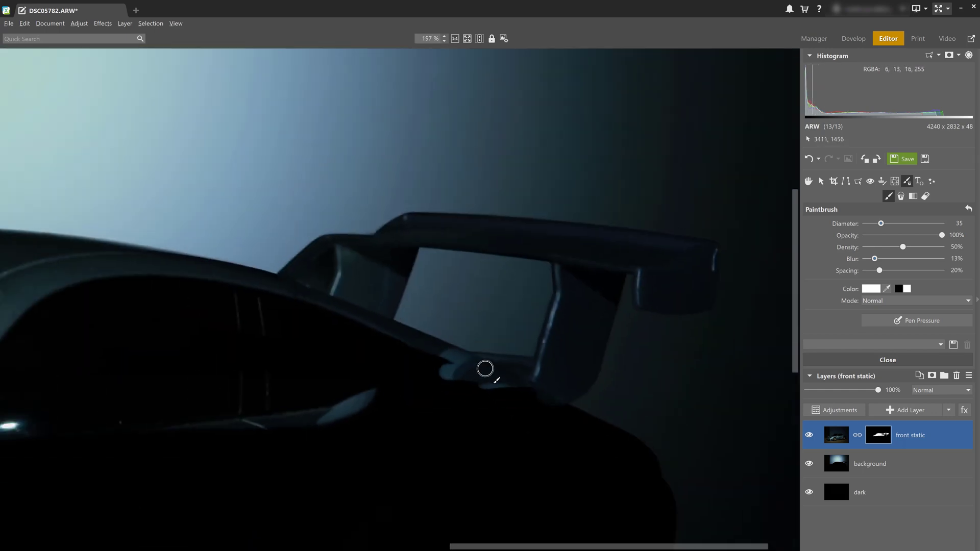
- Reveal the rear fender and taillight along the car's back contour with brush diameter 50
scroll(459, 326, down, 2)
scroll(408, 245, up, 4)
mouse_move(422, 217)
mouse_down()
mouse_move(438, 242)
mouse_move(360, 178)
mouse_move(299, 154)
mouse_up()
scroll(149, 155, up, 5)
mouse_move(149, 156)
mouse_down()
mouse_move(131, 151)
mouse_move(442, 329)
mouse_move(364, 352)
mouse_up()
scroll(441, 328, up, 5)
scroll(392, 268, down, 5)
mouse_move(392, 268)
mouse_down()
mouse_move(452, 263)
mouse_move(405, 224)
mouse_up()
drag(394, 414, 296, 262)
drag(366, 156, 390, 227)
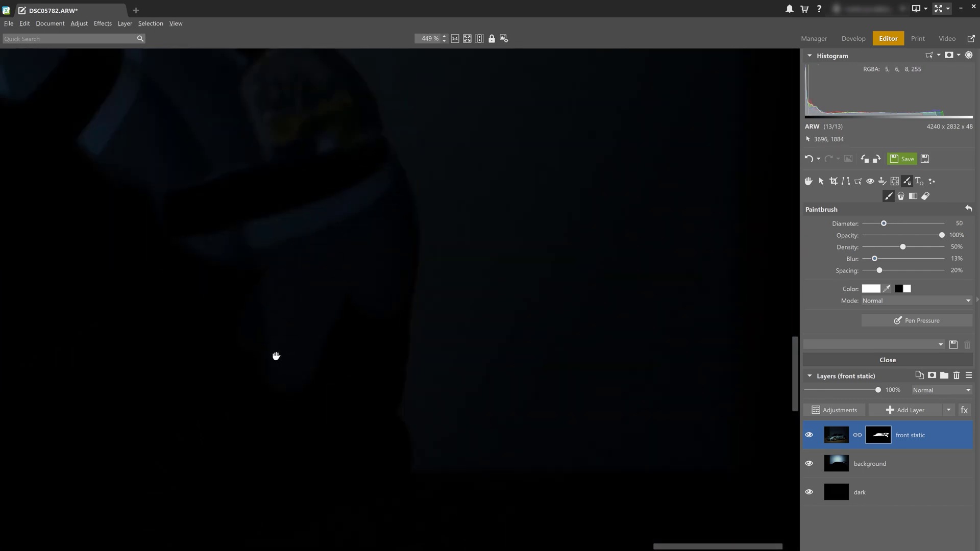
- Reveal the lower rear bumper and the lettered side of the car on the mask
scroll(276, 354, down, 5)
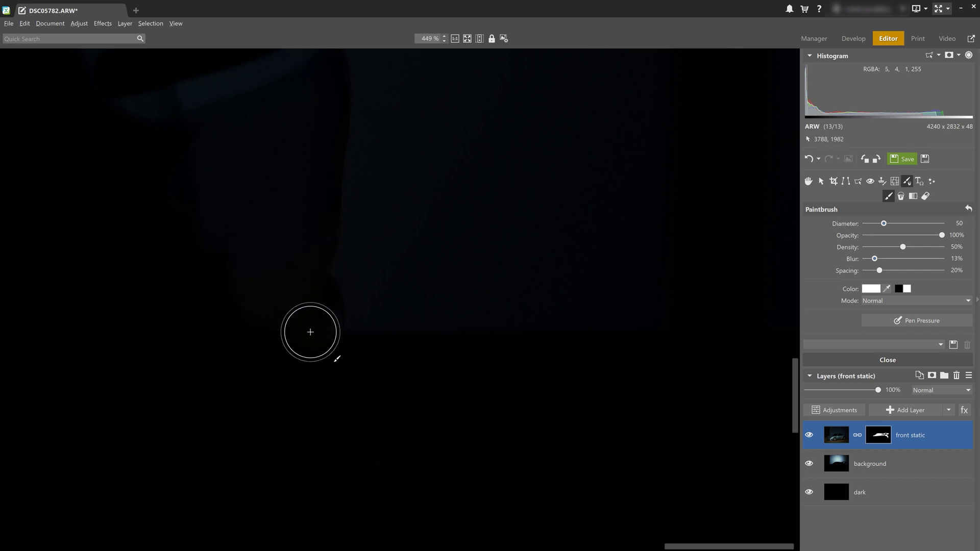
scroll(252, 245, down, 8)
drag(195, 224, 551, 235)
scroll(412, 255, down, 3)
mouse_move(296, 271)
mouse_down()
mouse_move(506, 265)
mouse_move(193, 288)
mouse_move(538, 185)
mouse_move(550, 267)
mouse_up()
- Reveal the front hood and headlight contour on the mask with brush diameter 60, and switch the paint color to black
scroll(193, 289, up, 5)
scroll(590, 225, up, 8)
key([)
key([)
key([)
mouse_move(686, 197)
mouse_down()
mouse_move(393, 226)
mouse_move(317, 348)
mouse_move(542, 294)
mouse_up()
mouse_move(509, 183)
mouse_down()
mouse_move(378, 214)
mouse_move(511, 182)
mouse_move(287, 244)
mouse_move(244, 267)
mouse_move(360, 230)
mouse_move(528, 349)
mouse_move(273, 342)
mouse_move(463, 295)
mouse_move(488, 211)
mouse_move(411, 316)
mouse_move(592, 300)
mouse_move(357, 395)
mouse_move(337, 387)
mouse_move(395, 320)
mouse_move(315, 398)
mouse_move(434, 310)
mouse_move(297, 407)
mouse_up()
key(x)
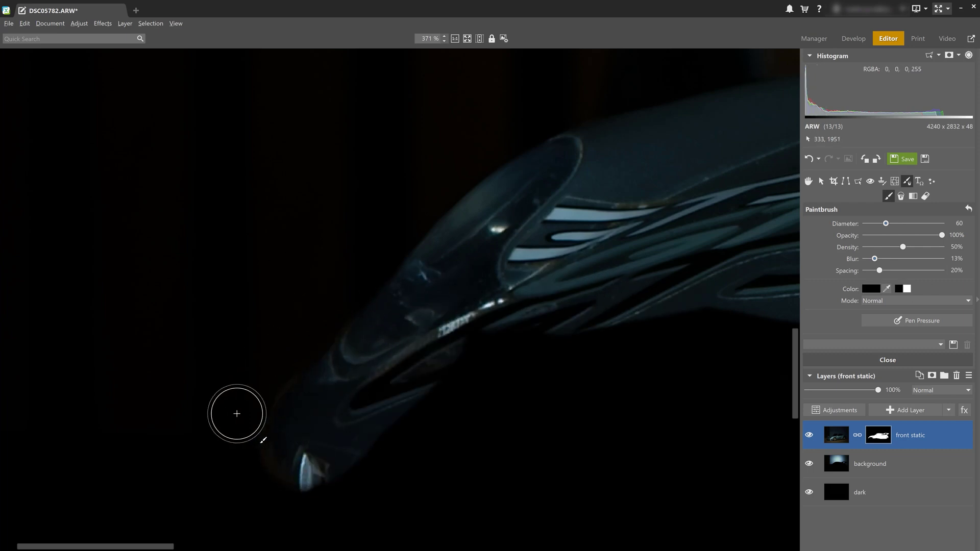
- Set the Paintbrush to diameter 400, density 100% and blur 82% for soft, broad strokes
scroll(527, 269, down, 10)
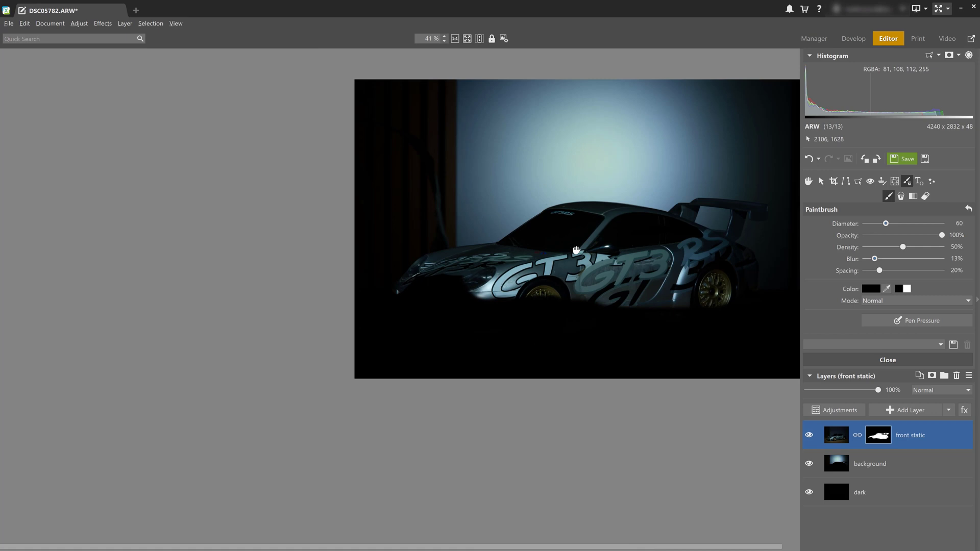
drag(576, 250, 495, 247)
scroll(403, 296, up, 10)
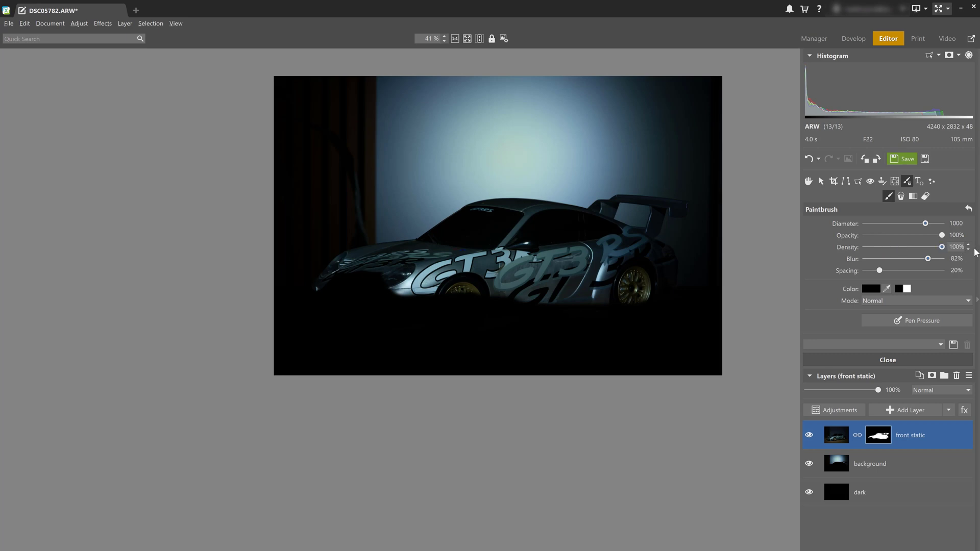
scroll(459, 293, down, 5)
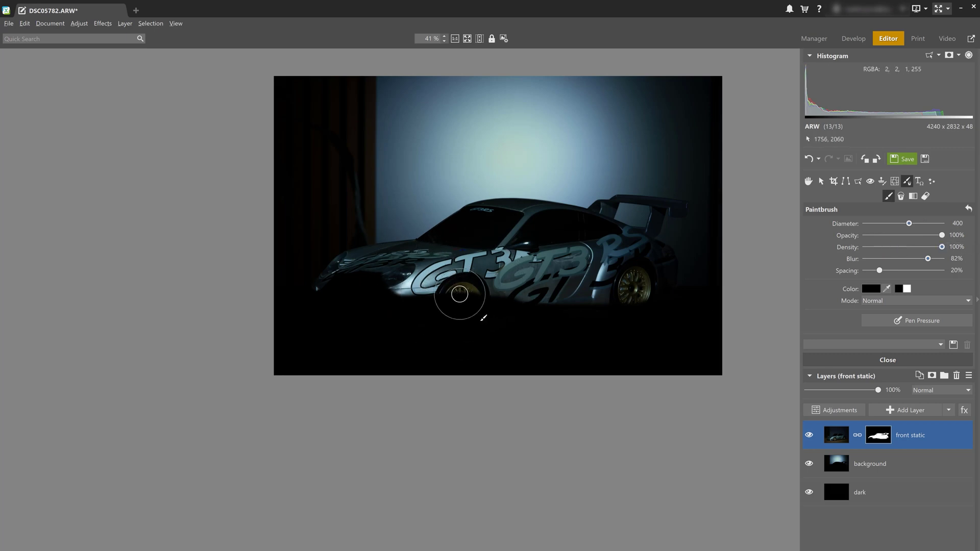
- Paint in white over the car's lower body, wheels and wooden table on the mask, reducing the brush diameter to 300
key(x)
mouse_move(388, 284)
mouse_down()
mouse_move(324, 287)
mouse_move(428, 297)
mouse_move(434, 309)
mouse_move(404, 312)
mouse_move(424, 309)
mouse_move(386, 326)
mouse_move(507, 315)
mouse_move(462, 304)
mouse_move(342, 326)
mouse_move(398, 316)
mouse_move(463, 334)
mouse_move(604, 350)
mouse_move(616, 334)
mouse_move(647, 336)
mouse_move(633, 283)
mouse_move(716, 348)
mouse_move(683, 362)
mouse_move(524, 349)
mouse_move(278, 358)
mouse_move(295, 365)
mouse_move(235, 356)
mouse_move(276, 342)
mouse_move(337, 346)
mouse_move(303, 357)
mouse_move(469, 354)
mouse_move(769, 375)
mouse_move(326, 370)
mouse_up()
scroll(384, 321, up, 6)
scroll(424, 301, down, 2)
key(bracketleft)
key(bracketleft)
key(bracketleft)
key(bracketleft)
key(bracketleft)
key(bracketleft)
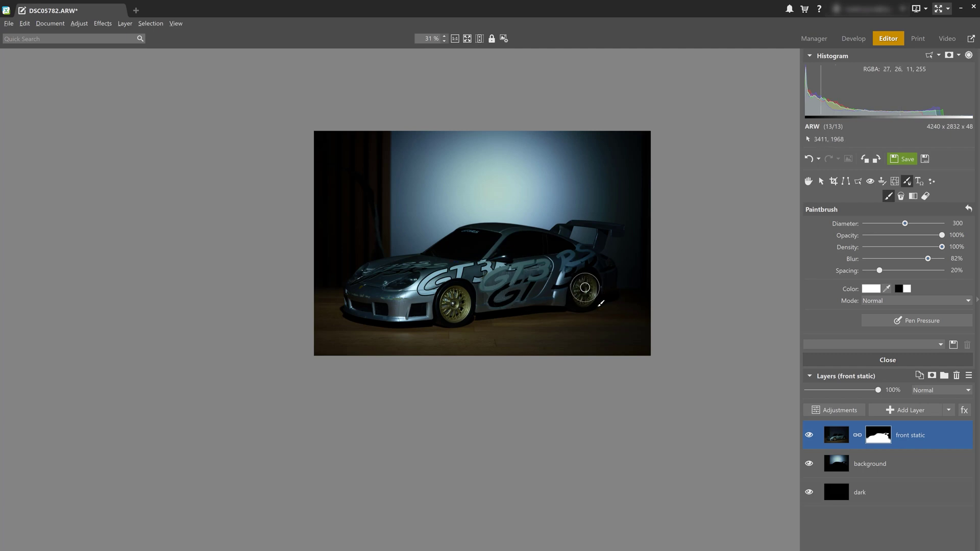
- Paste the photo DSC05760 from file as a new layer above front static
click(951, 411)
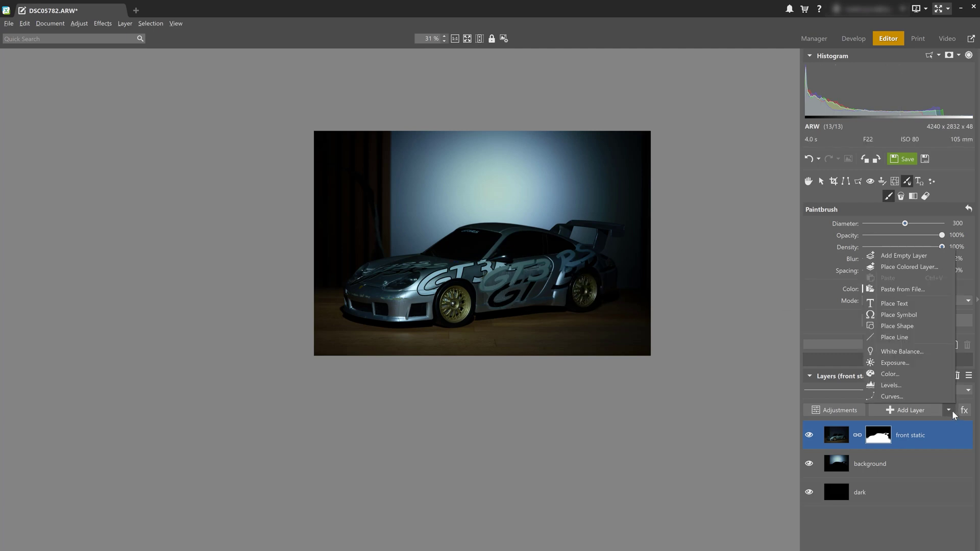
click(917, 290)
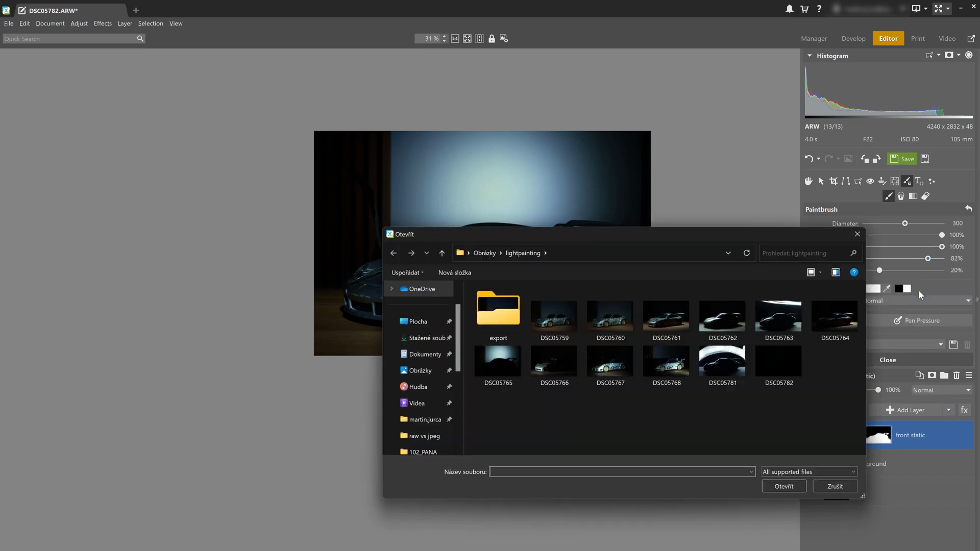
click(604, 329)
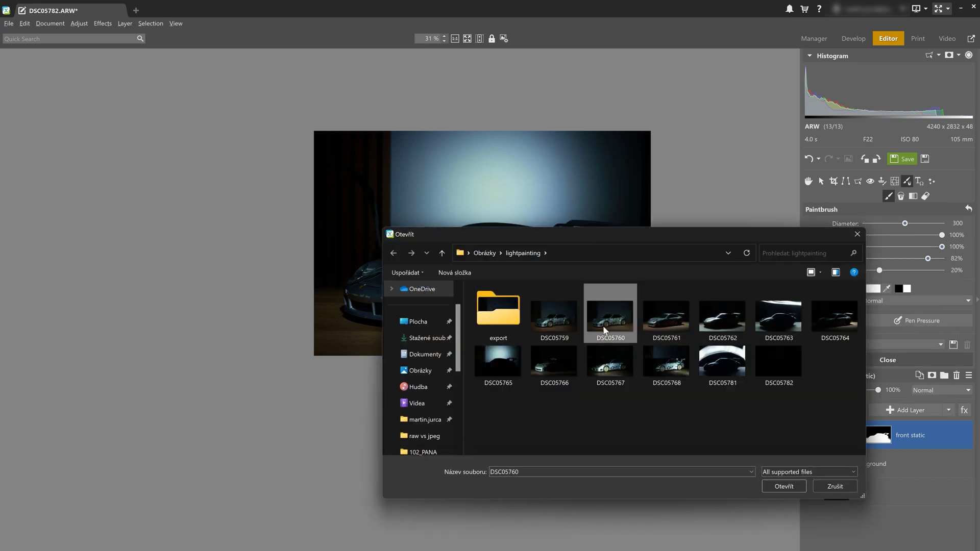
double_click(603, 330)
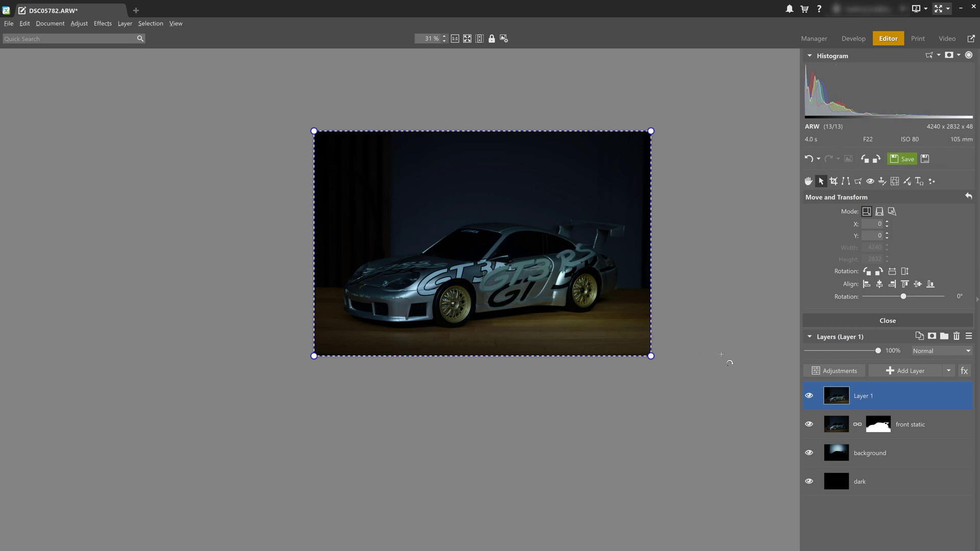
- Set the new top layer's blend mode to Screen and compare the image with that layer hidden and shown
click(808, 396)
click(808, 396)
click(809, 396)
click(808, 396)
click(925, 350)
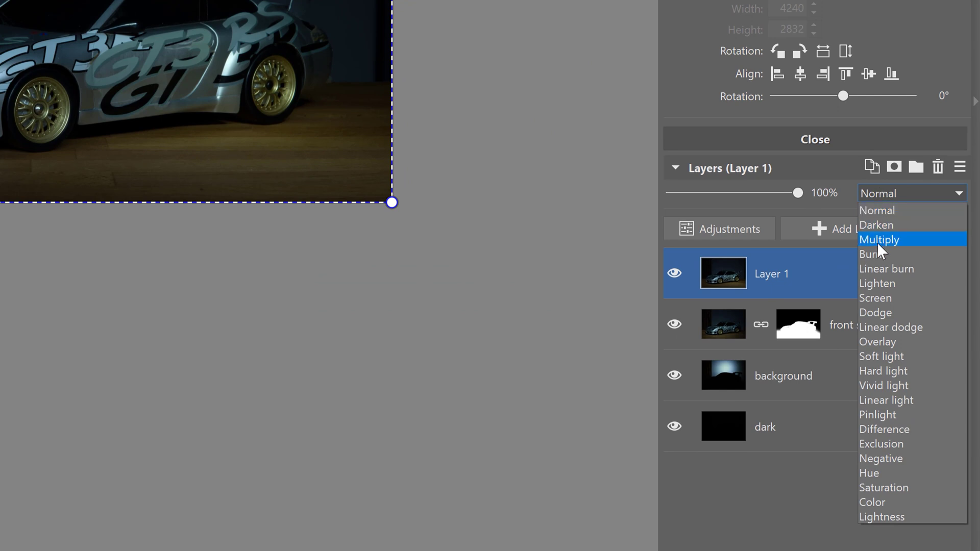
click(880, 298)
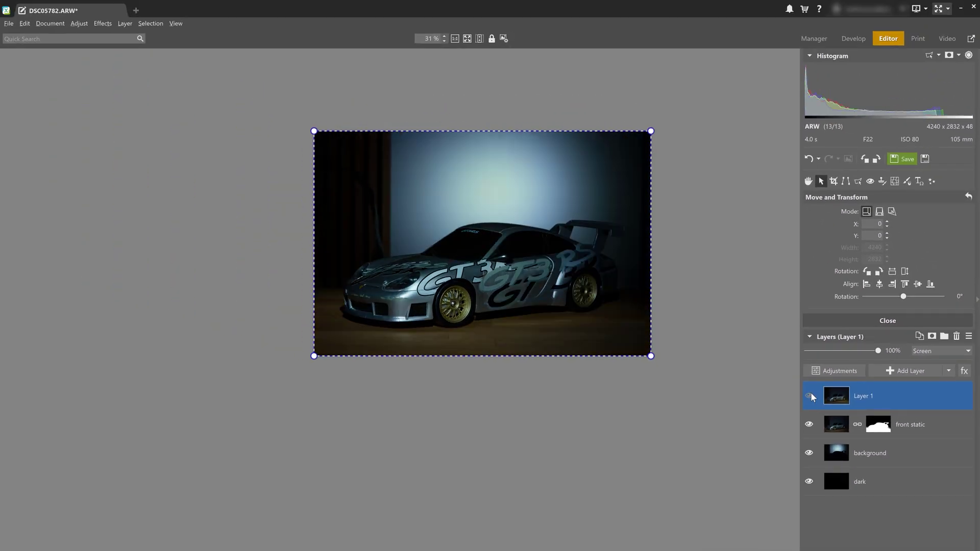
click(810, 396)
click(810, 397)
click(810, 396)
click(810, 396)
click(810, 396)
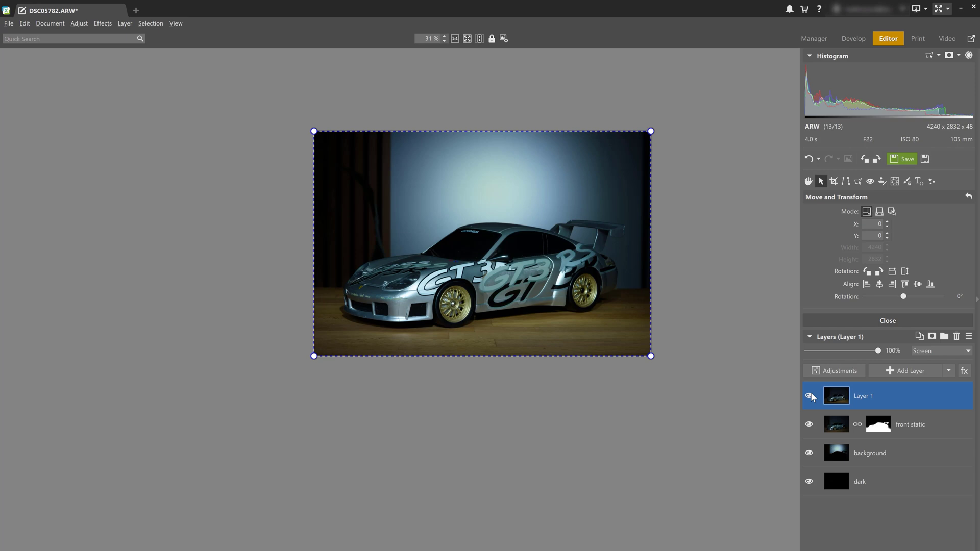
- Add a hide-all mask to the top layer and rename the layer front arch
right_click(847, 400)
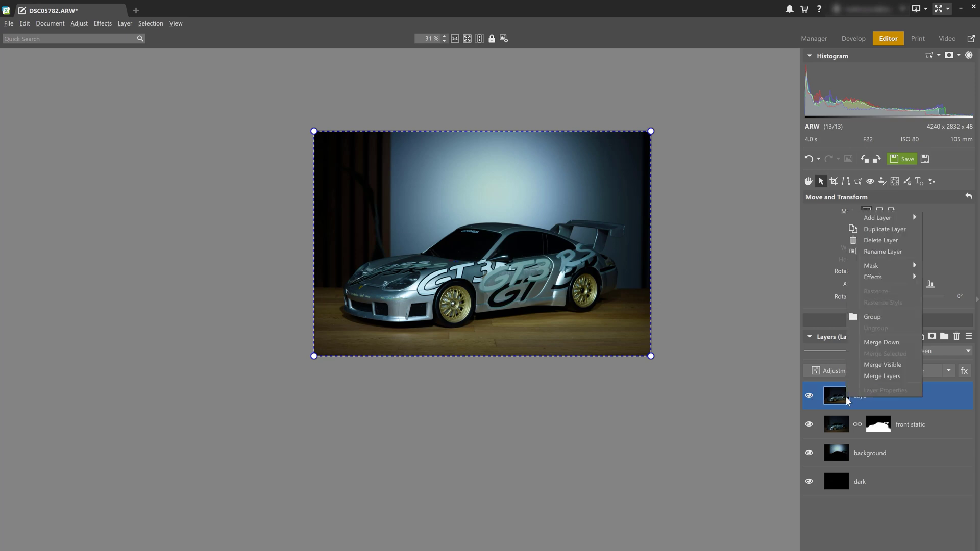
mouse_move(875, 268)
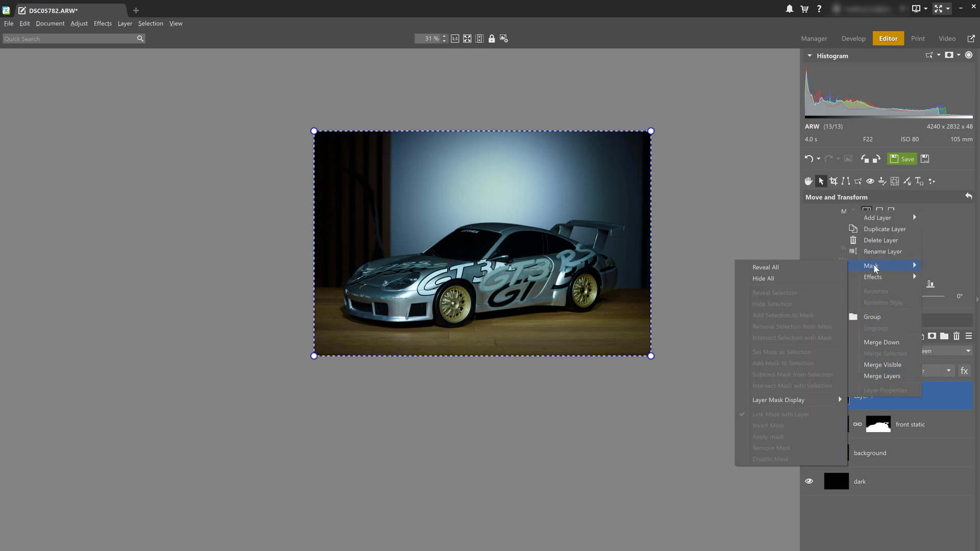
click(819, 279)
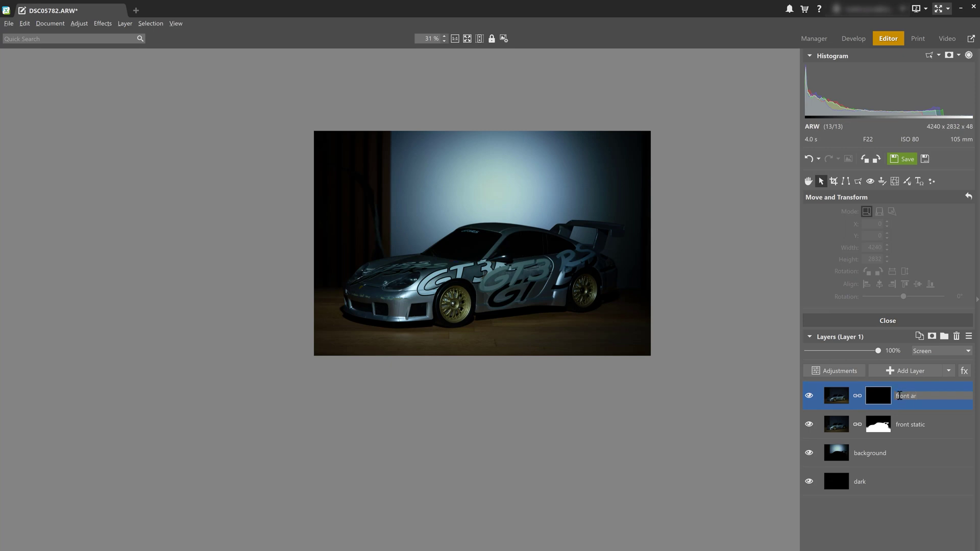
- Paint in white over the car's side and wheels on the front arch layer's mask with the Paintbrush
key(b)
scroll(492, 288, up, 2)
mouse_move(490, 296)
mouse_down()
mouse_move(471, 283)
mouse_move(519, 280)
mouse_move(557, 293)
mouse_move(494, 276)
mouse_up()
scroll(494, 276, down, 4)
mouse_move(433, 286)
mouse_down()
mouse_move(374, 297)
mouse_move(383, 308)
mouse_move(585, 285)
mouse_move(470, 255)
mouse_move(443, 276)
mouse_move(495, 296)
mouse_move(580, 284)
mouse_move(591, 297)
mouse_move(443, 302)
mouse_move(506, 286)
mouse_up()
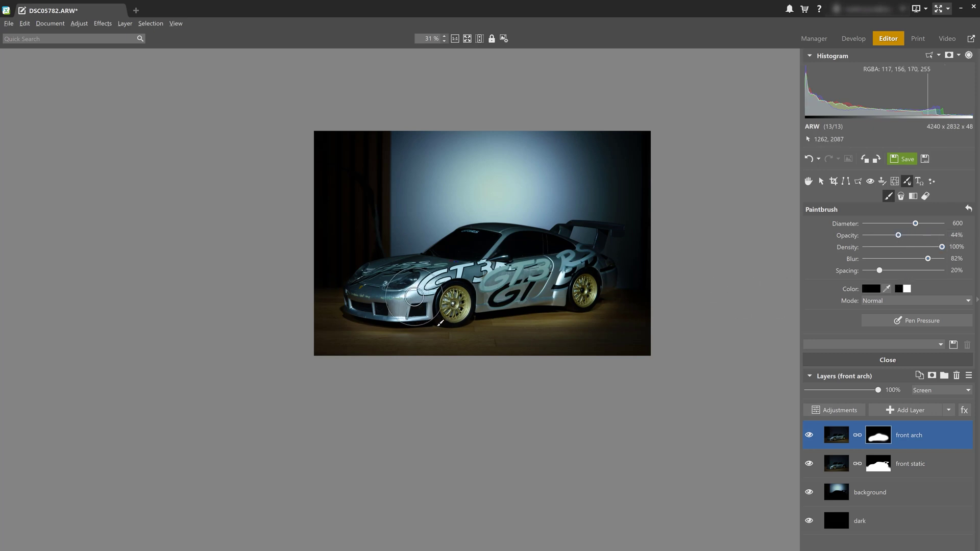
- Refine the front arch mask around the car's front with black and white strokes at 44% opacity, comparing the layer hidden and shown
mouse_move(398, 306)
mouse_down()
mouse_move(428, 285)
mouse_move(437, 310)
mouse_move(421, 296)
mouse_move(397, 312)
mouse_move(414, 289)
mouse_up()
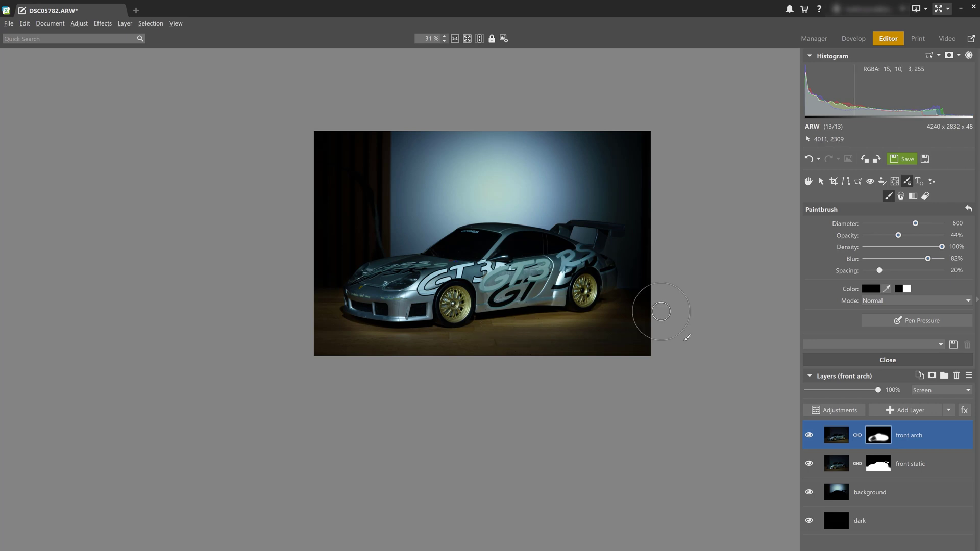
click(906, 289)
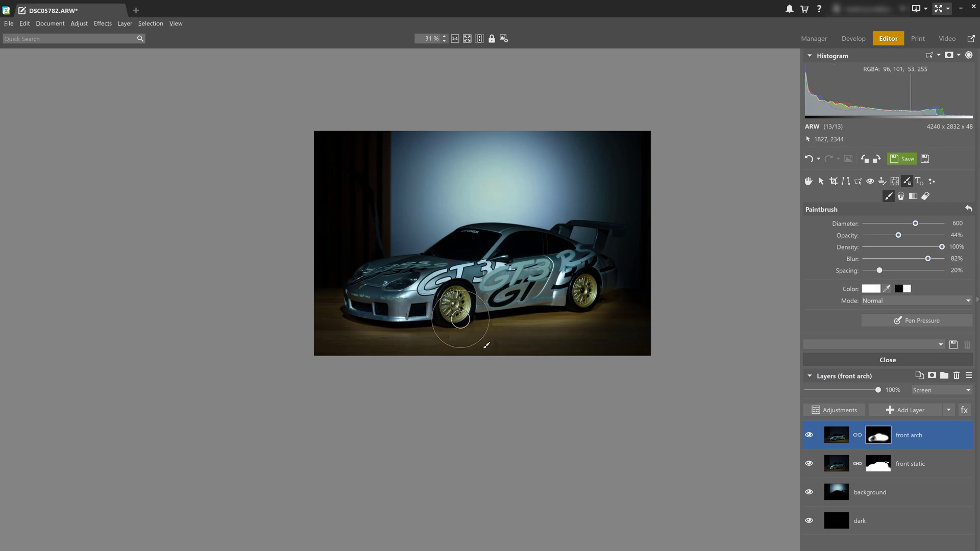
click(808, 436)
click(809, 436)
click(809, 436)
click(809, 436)
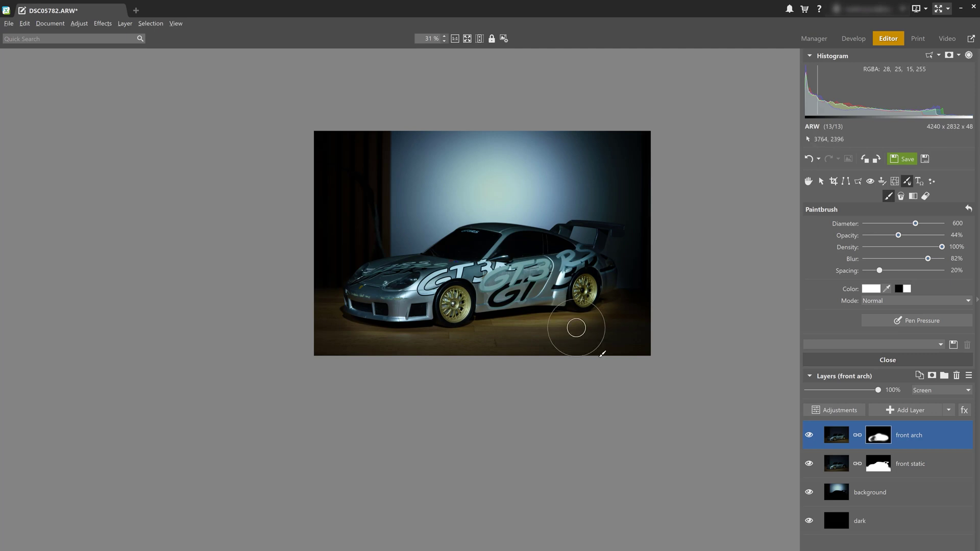
drag(354, 296, 363, 312)
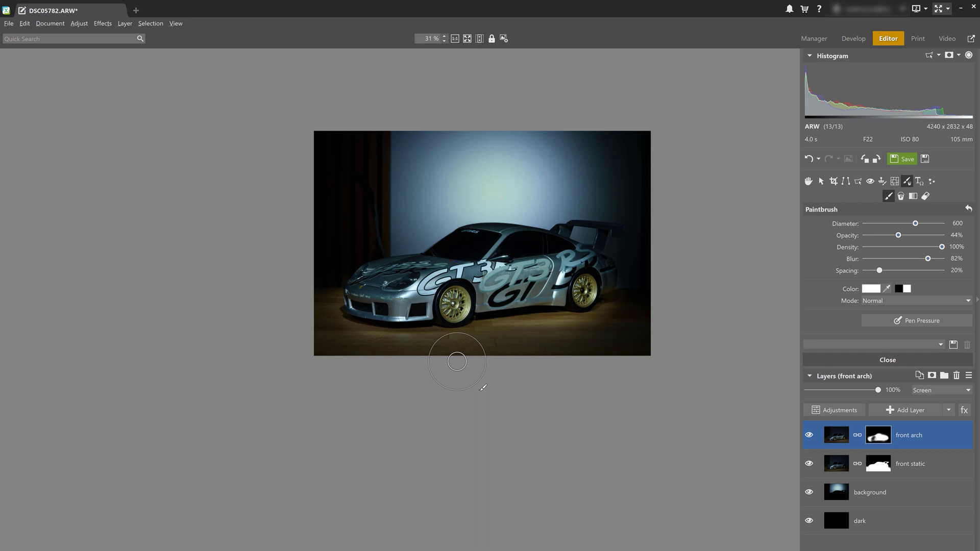
- Paste the photo DSC05761 from file as a new layer above front arch
click(948, 410)
click(902, 289)
click(667, 308)
click(774, 487)
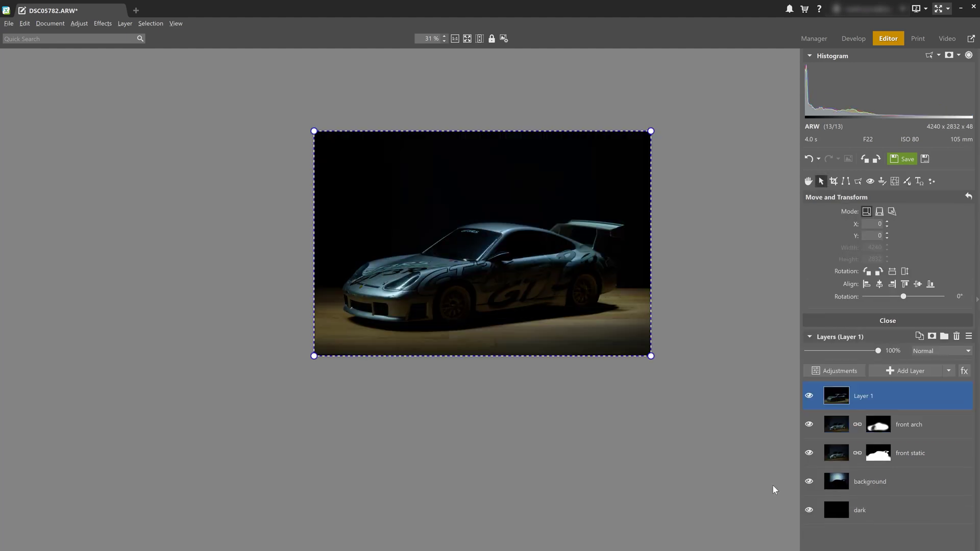
- Rename the new layer top line and set its blend mode to Screen
double_click(859, 402)
text(top line)
key(Return)
click(923, 351)
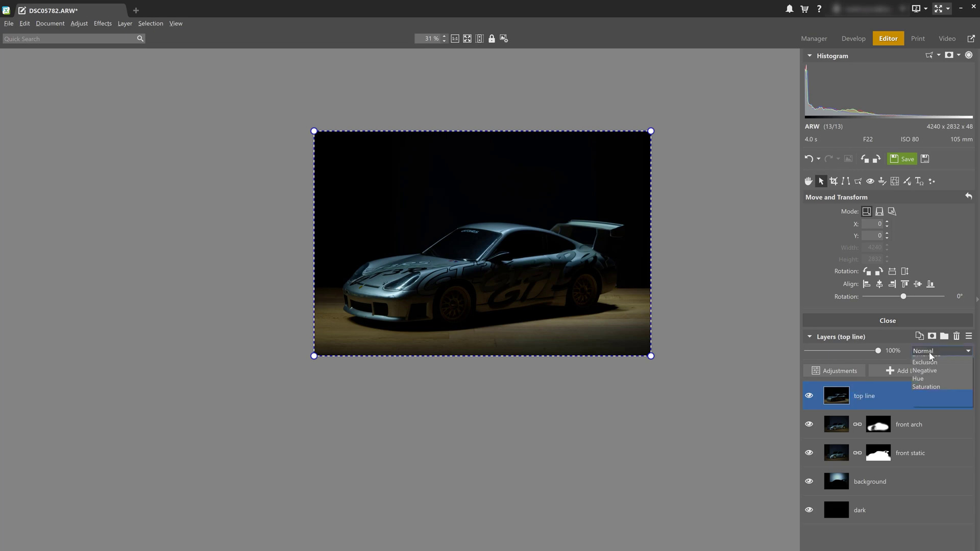
click(922, 412)
- Add a hide-all mask to the top line layer
right_click(843, 402)
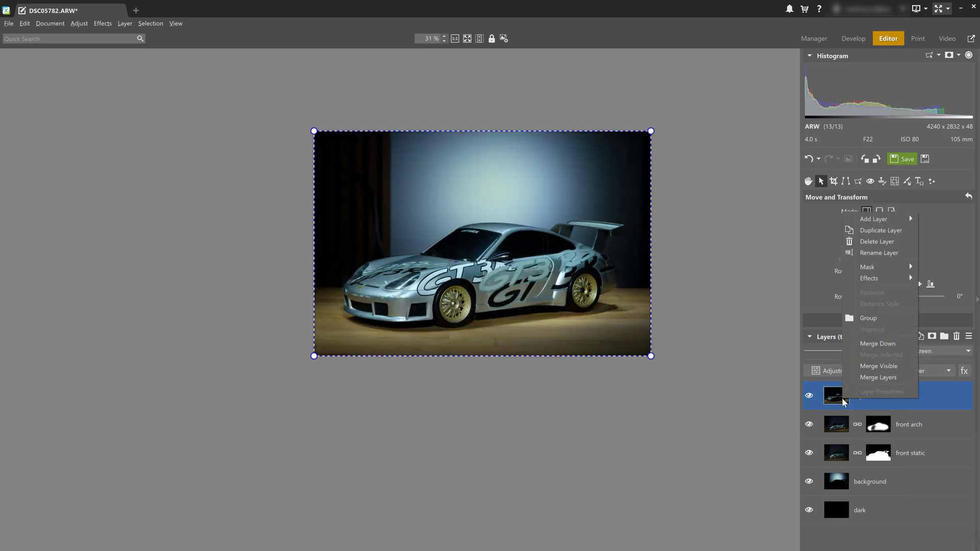
mouse_move(874, 273)
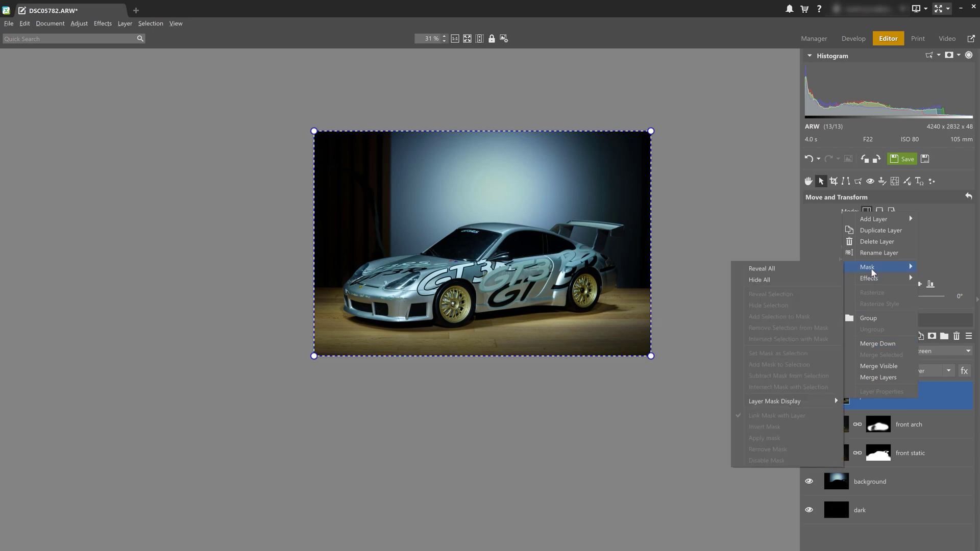
click(780, 287)
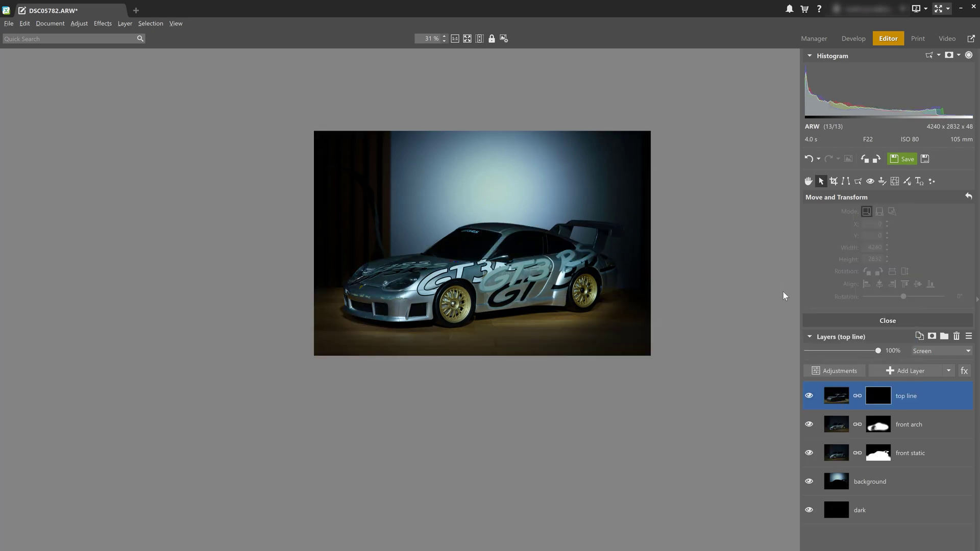
- Paint in white along the hood, roofline and lower body on the top line mask with a 600 brush at 44% opacity
key(b)
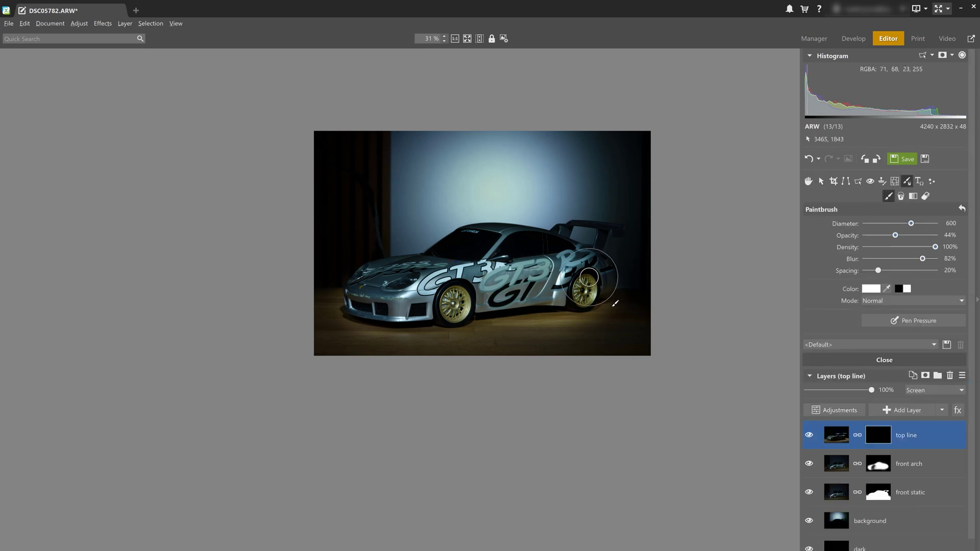
key(bracketleft)
mouse_move(393, 284)
mouse_down()
mouse_move(502, 230)
mouse_move(592, 236)
mouse_up()
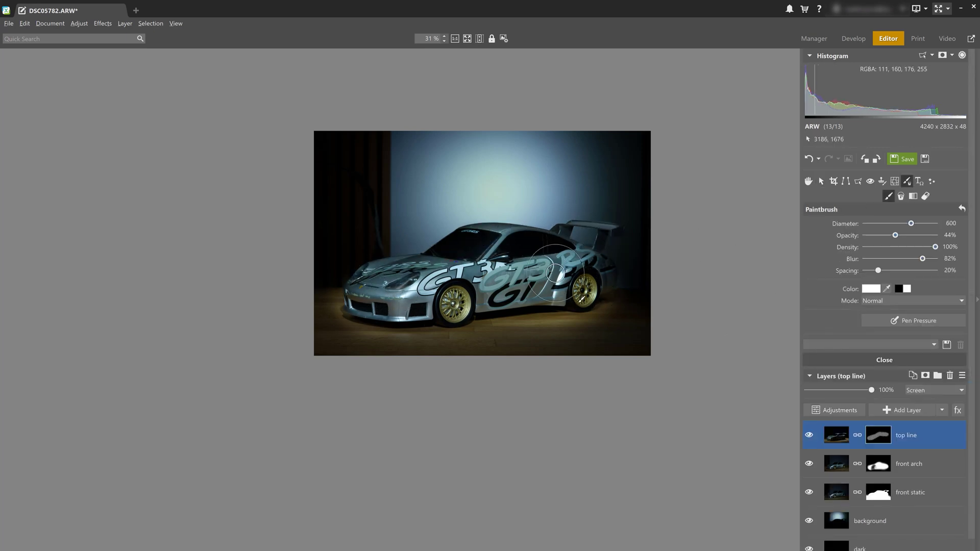
mouse_move(350, 327)
mouse_down()
mouse_move(514, 324)
mouse_move(560, 317)
mouse_up()
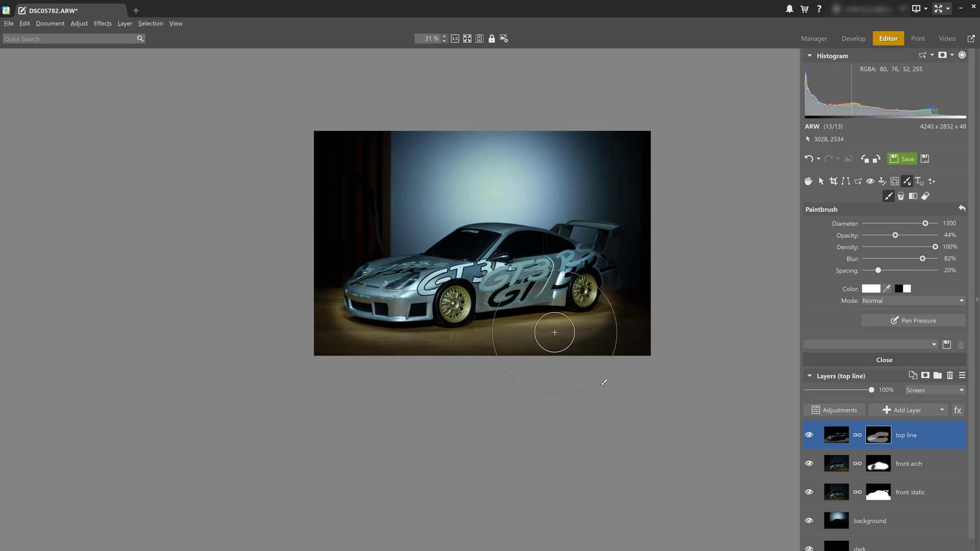
- Paint in white over the whole car and the table on the top line mask, enlarging the brush to diameter 1400 at 100% opacity
key(bracketright)
key(bracketright)
key(bracketright)
key(bracketright)
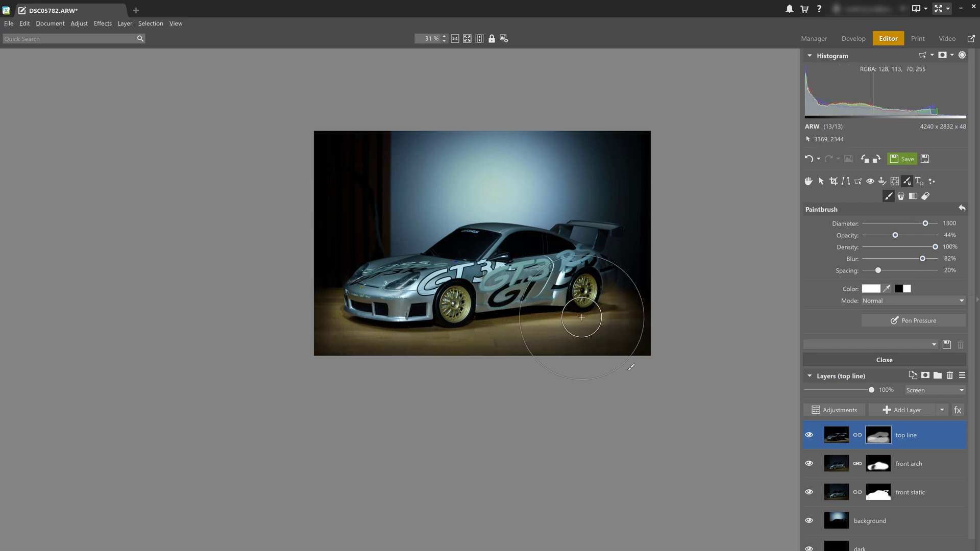
key(bracketleft)
key(bracketleft)
key(bracketleft)
drag(357, 276, 555, 232)
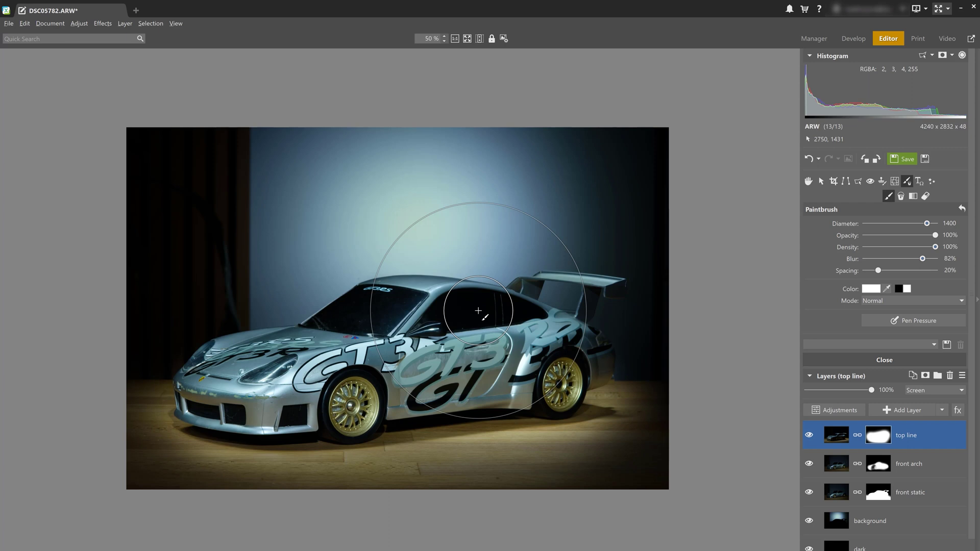
- Paint in black over the table behind the rear wheel on the front static mask with brush diameter 200
scroll(627, 418, up, 5)
key(bracketleft)
key(bracketleft)
key(bracketleft)
key(bracketleft)
key(bracketleft)
key(bracketleft)
key(bracketleft)
key(bracketleft)
key(bracketleft)
key(bracketleft)
key(bracketleft)
key(bracketleft)
scroll(553, 378, up, 3)
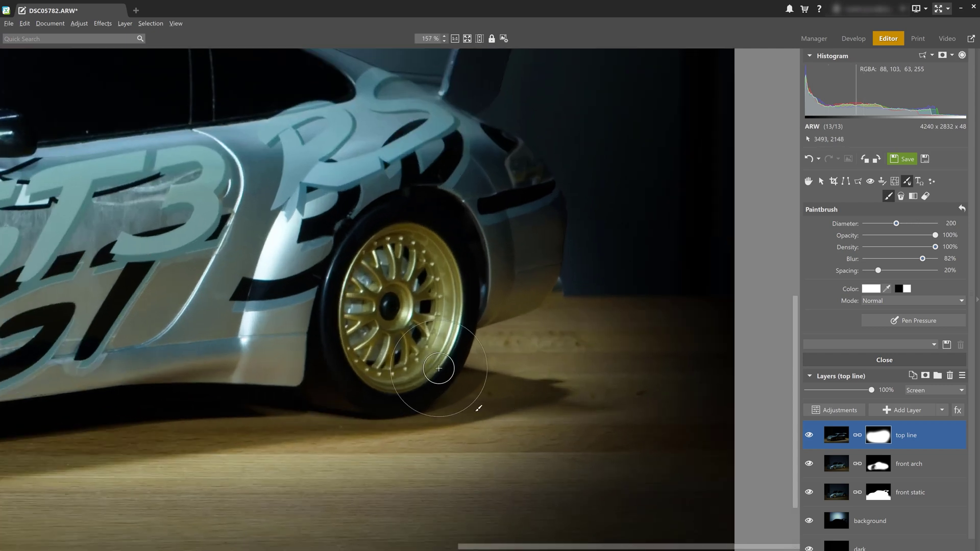
click(873, 492)
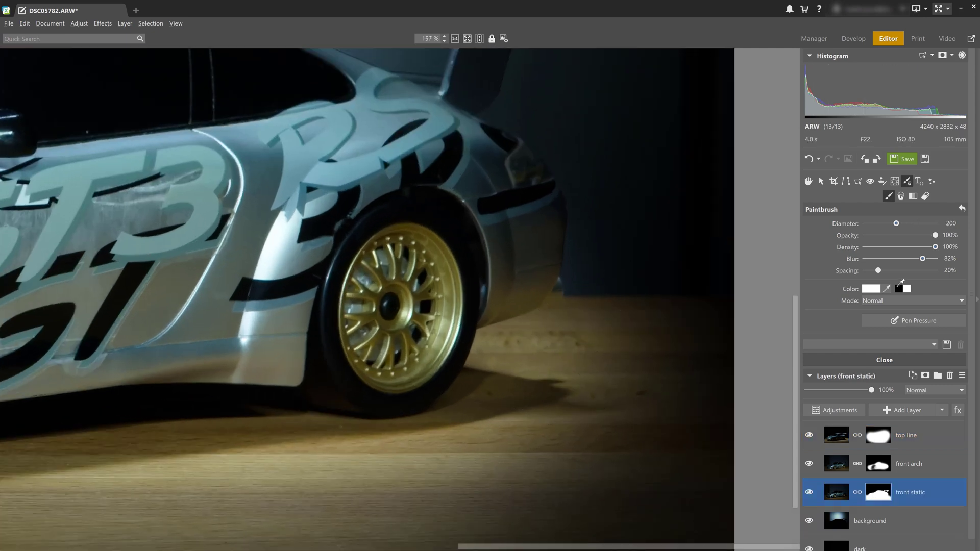
click(900, 287)
mouse_move(435, 398)
mouse_down()
mouse_move(609, 394)
mouse_move(595, 340)
mouse_move(537, 334)
mouse_move(602, 382)
mouse_move(542, 404)
mouse_move(532, 368)
mouse_move(473, 351)
mouse_move(604, 340)
mouse_up()
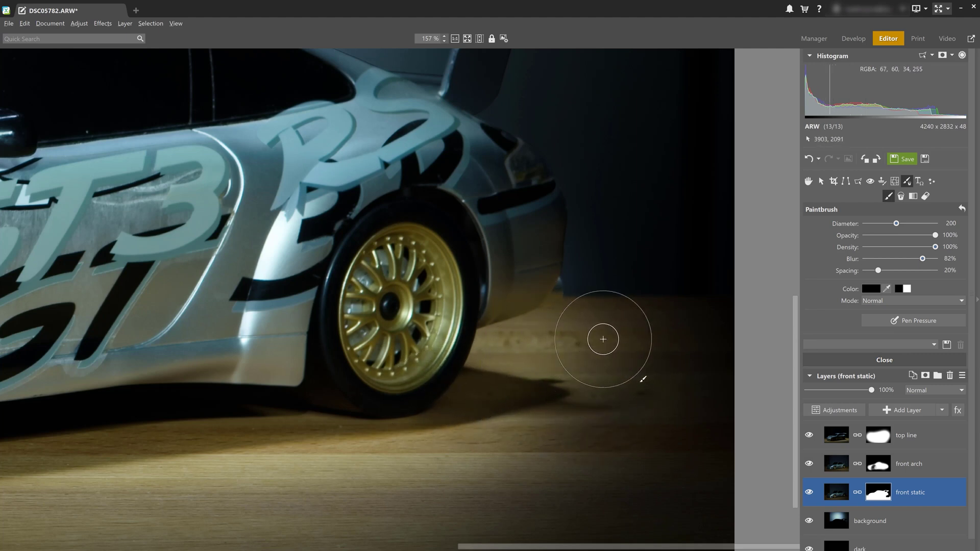
- Select the top line layer and compare the image with that layer hidden and shown
scroll(595, 354, down, 5)
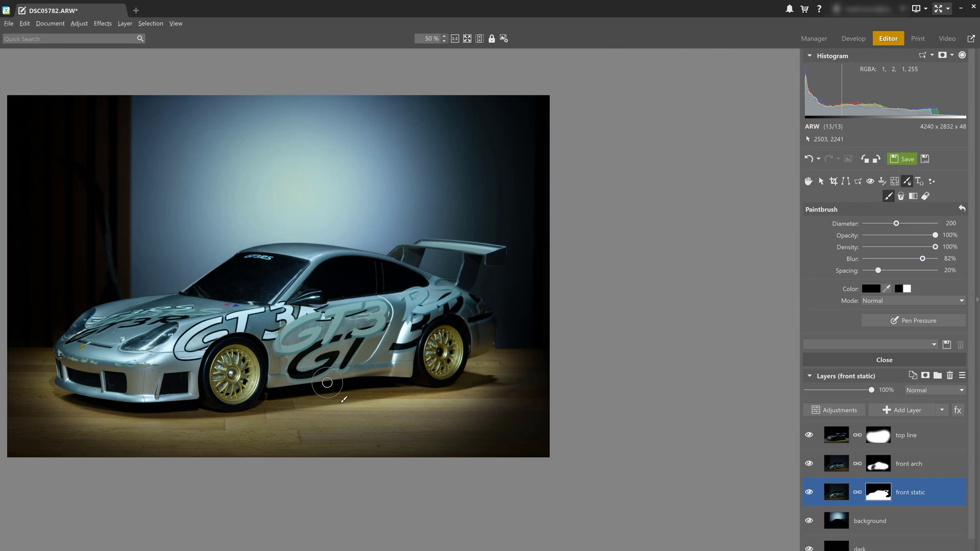
scroll(327, 382, up, 1)
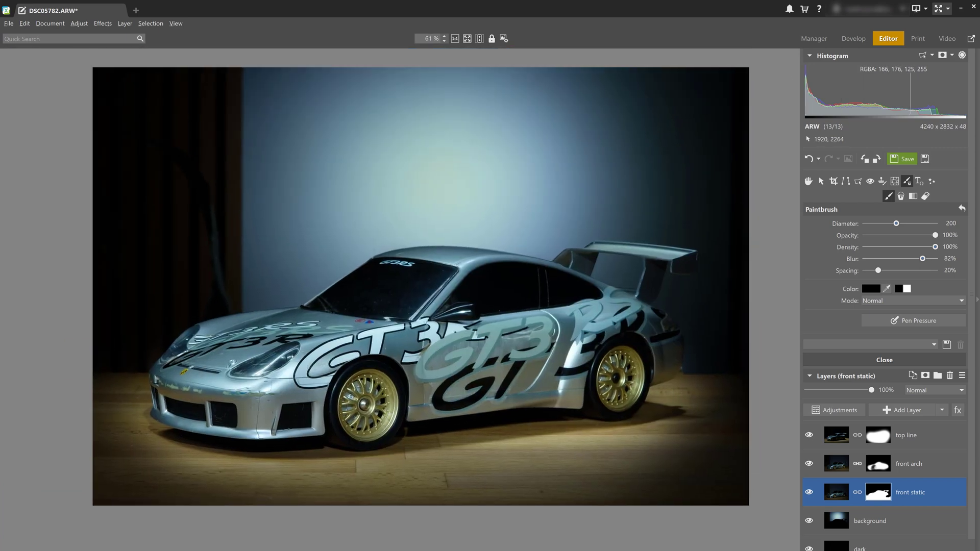
click(953, 434)
click(804, 435)
click(804, 436)
click(804, 436)
click(804, 435)
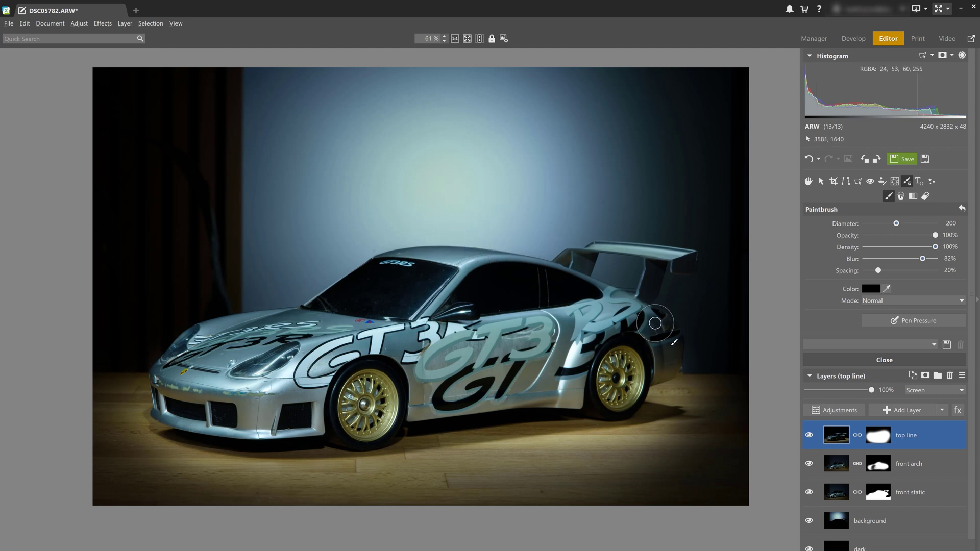
- Paste the photo DSC05763 from file as a new layer above top line
click(941, 411)
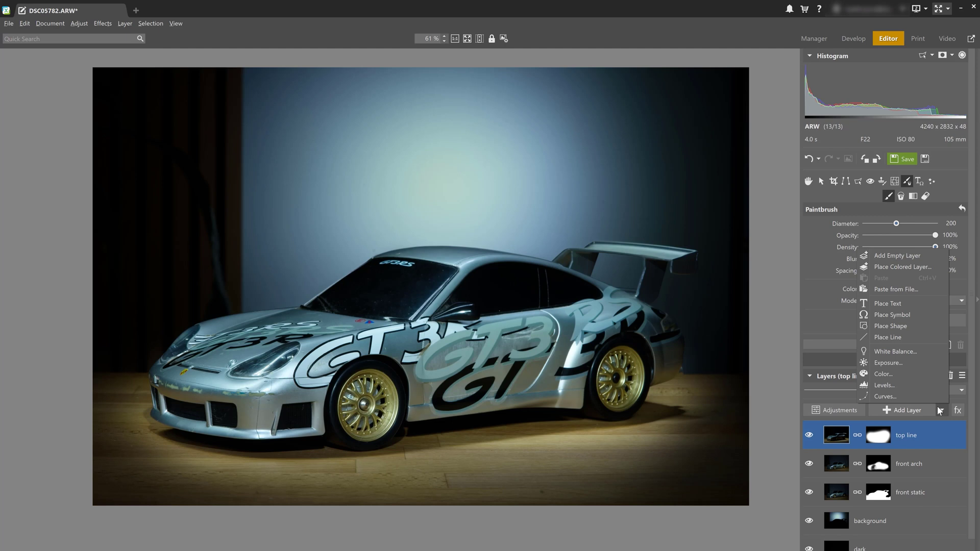
click(892, 289)
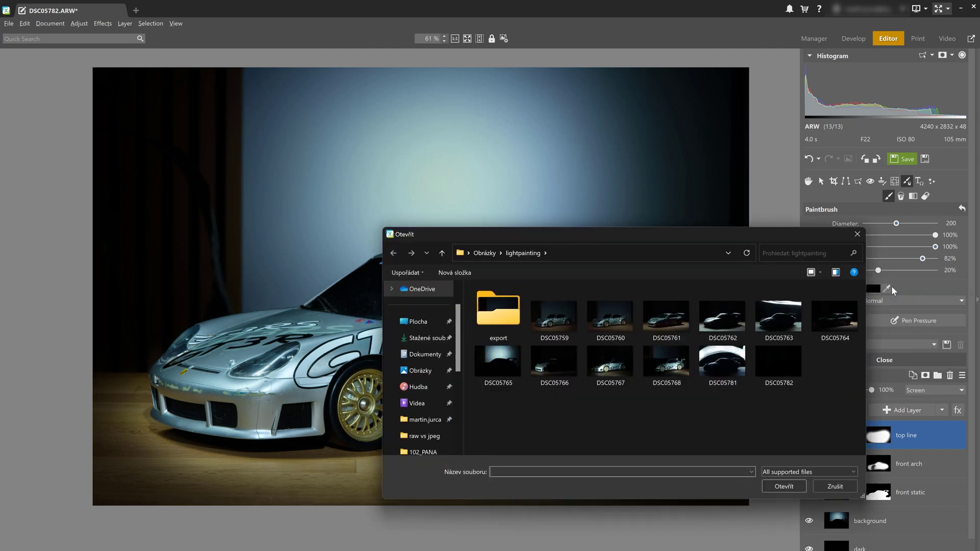
click(789, 313)
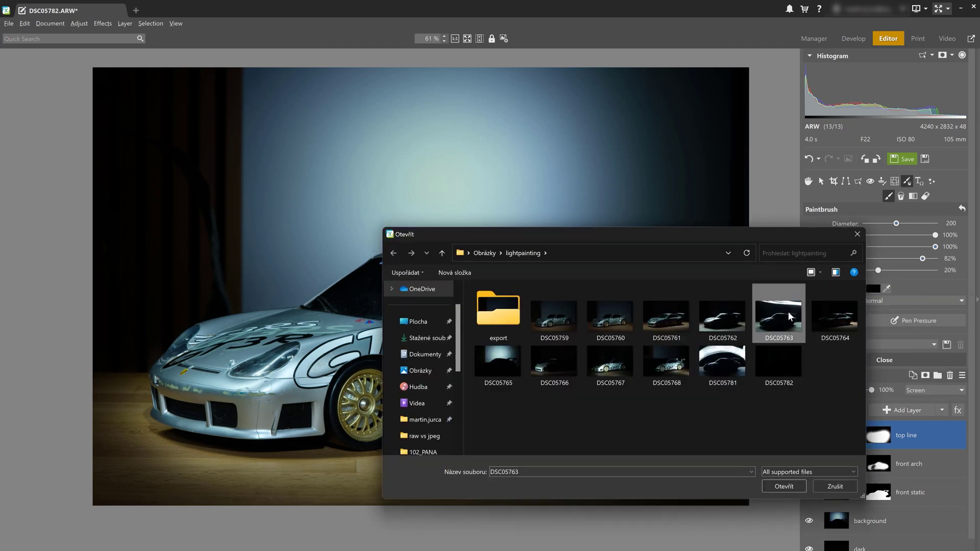
click(788, 485)
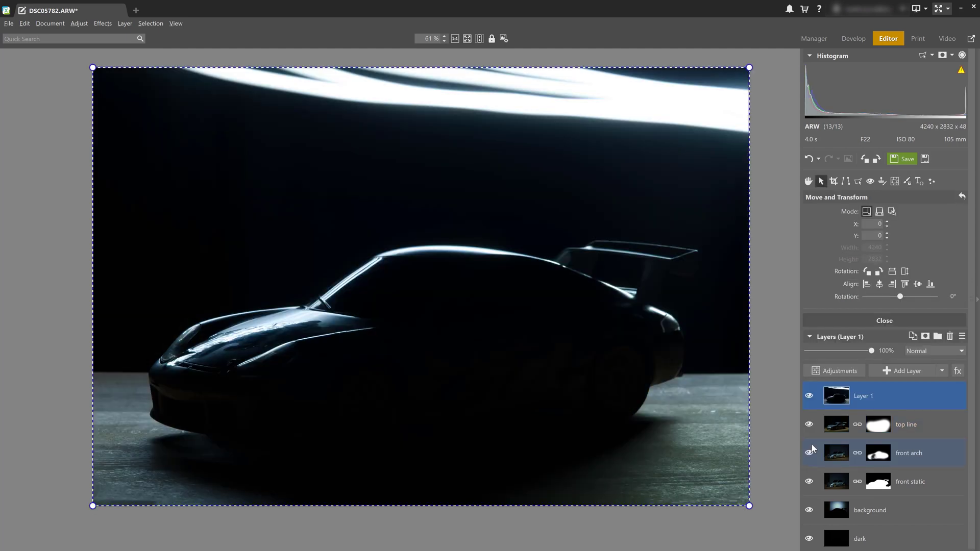
- Set the DSC05763 layer's blend mode to Screen and compare the image with it hidden and shown
click(944, 351)
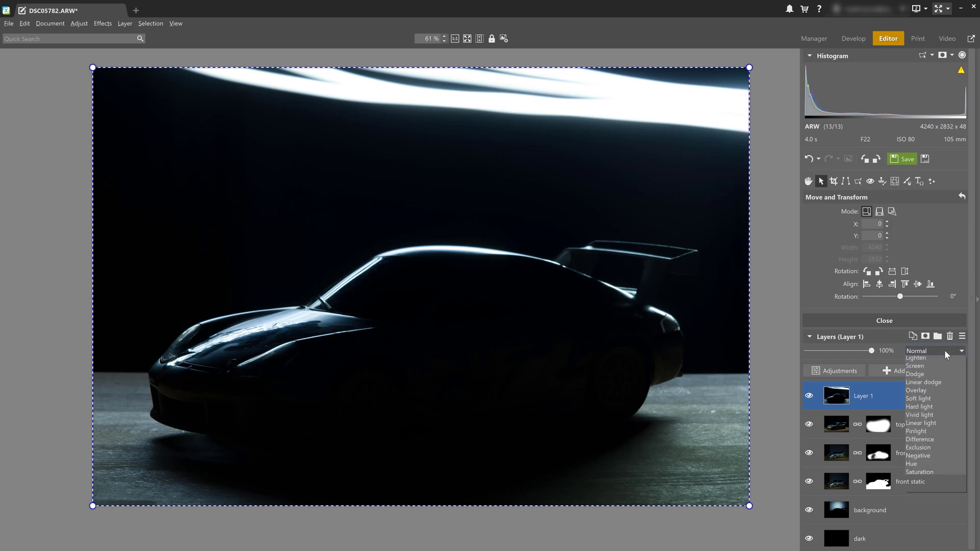
click(928, 409)
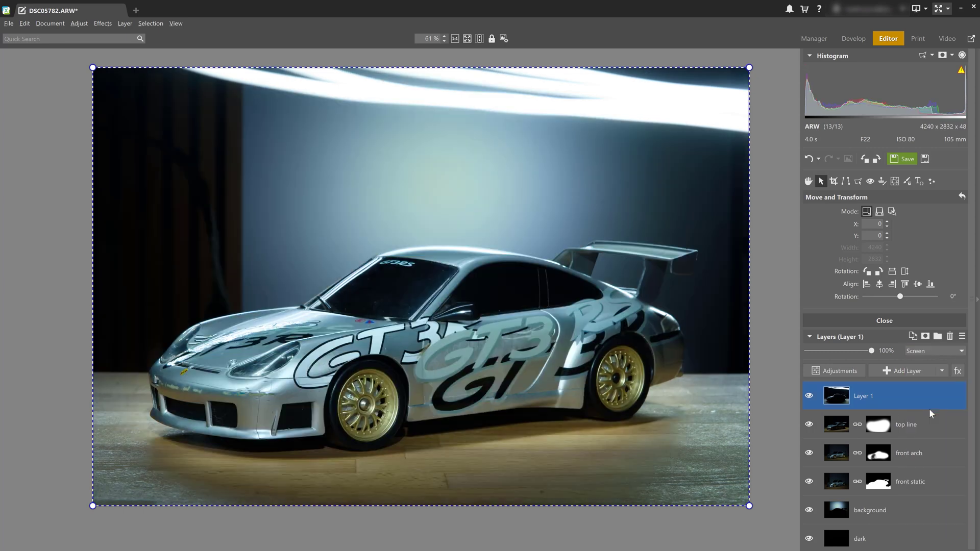
click(811, 396)
click(811, 396)
click(811, 396)
click(810, 396)
- Add a hide-all mask to the DSC05763 layer
right_click(859, 401)
click(819, 277)
scroll(260, 377, up, 2)
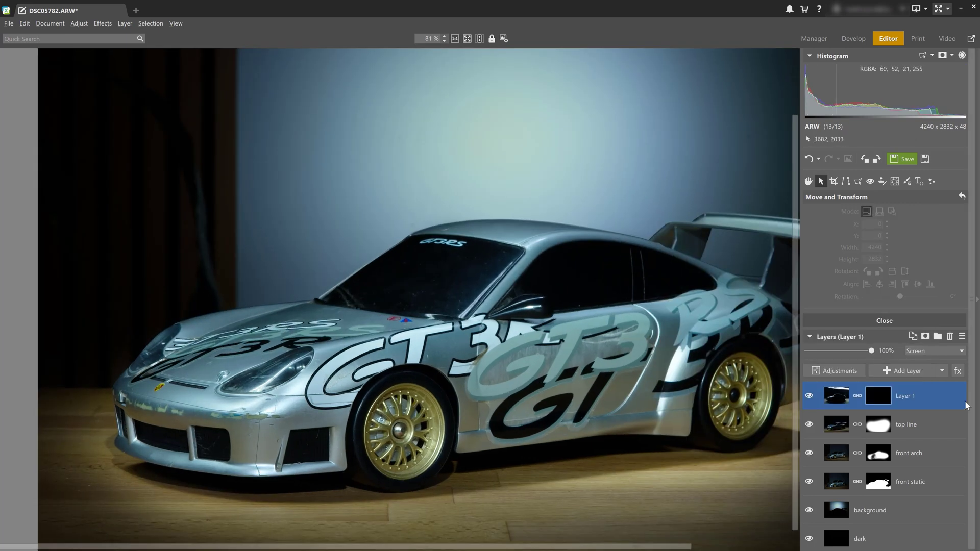
- Paint in white along the front fender's upper edge to the windshield base on the new mask with brush diameter 50
key(b)
scroll(241, 319, up, 4)
mouse_move(125, 330)
mouse_down()
mouse_move(394, 279)
mouse_move(185, 356)
mouse_up()
key(ctrl+z)
key(bracketleft)
key(bracketleft)
drag(124, 327, 408, 274)
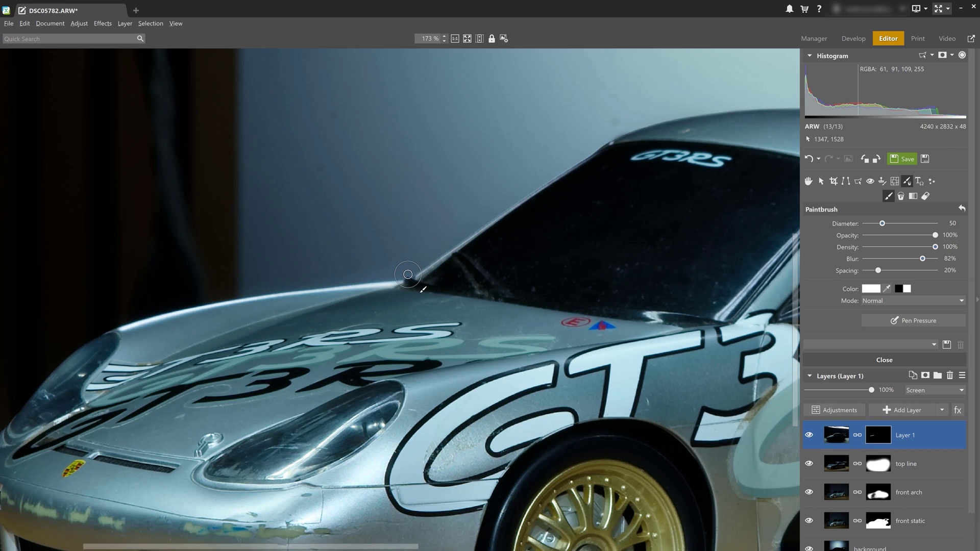
- Paint in white along the roof's upper edge on the mask, enlarging the brush to diameter 90
mouse_move(637, 149)
mouse_down()
mouse_move(520, 193)
mouse_move(754, 199)
mouse_move(436, 199)
mouse_move(696, 180)
mouse_move(524, 188)
mouse_move(336, 175)
mouse_move(681, 207)
mouse_up()
key(bracketright)
key(bracketright)
key(bracketright)
key(bracketright)
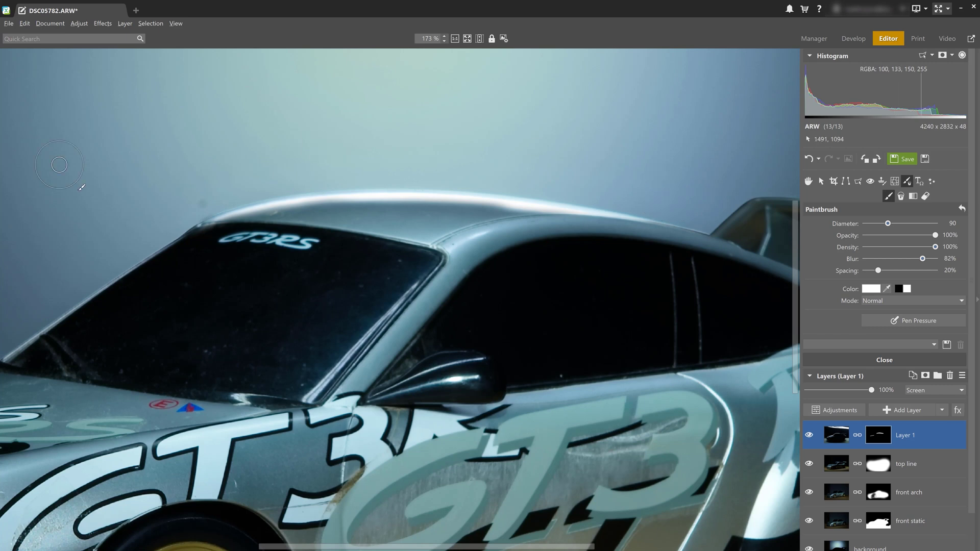
- Clean up the contour mask at the windshield's upper front corner with a black brush of diameter 20, then compare the layer hidden and shown
scroll(326, 366, down, 3)
scroll(243, 245, up, 8)
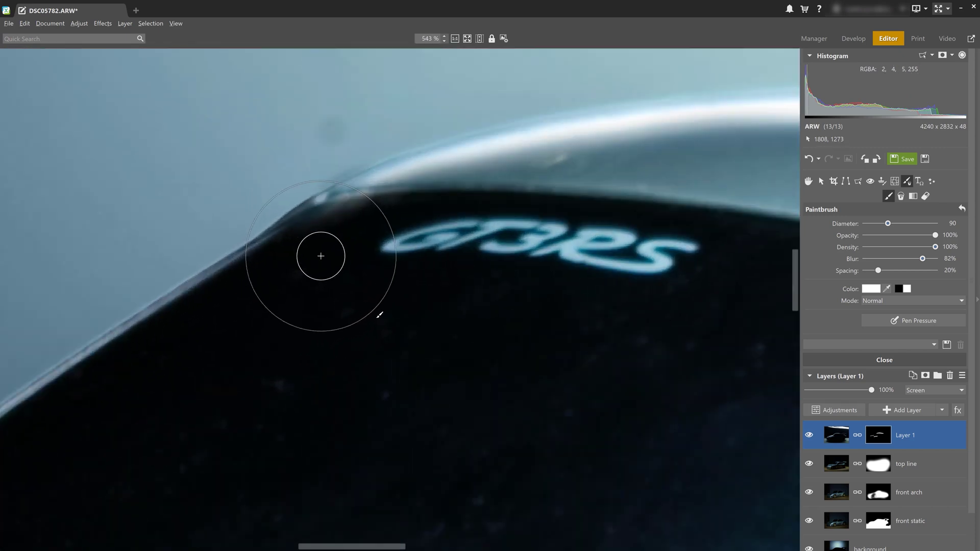
scroll(320, 256, up, 1)
scroll(333, 236, down, 8)
click(905, 284)
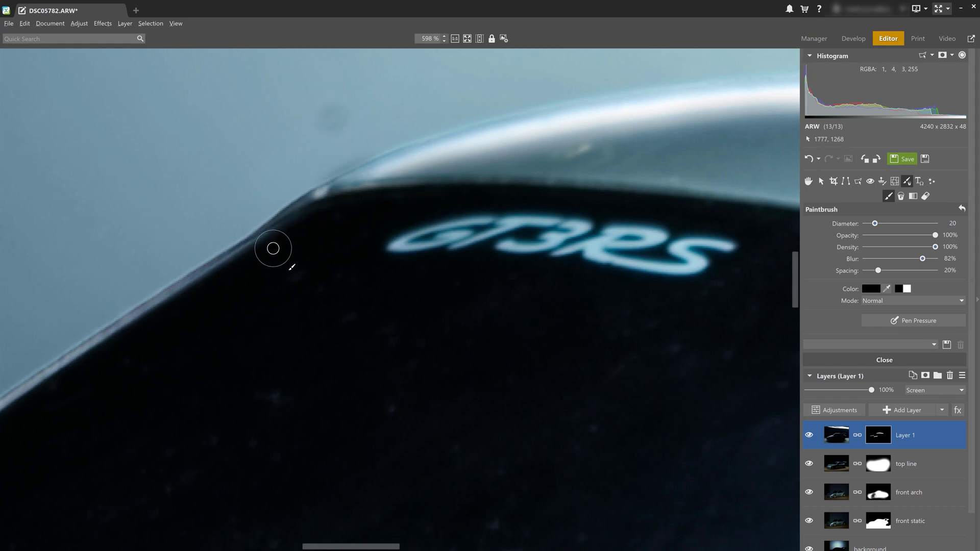
scroll(301, 262, down, 15)
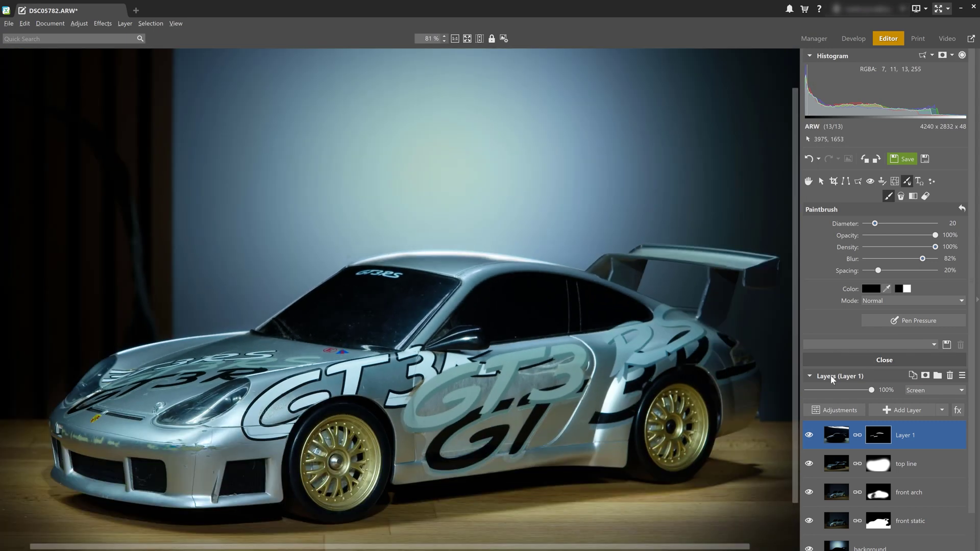
click(809, 436)
click(810, 437)
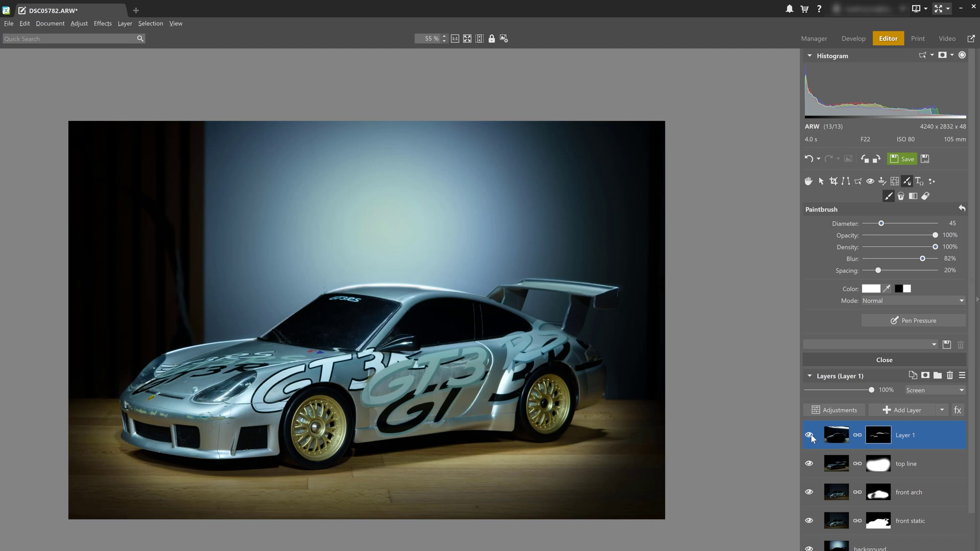
- Add the DSC05764 exposure as a new layer above the others
click(942, 410)
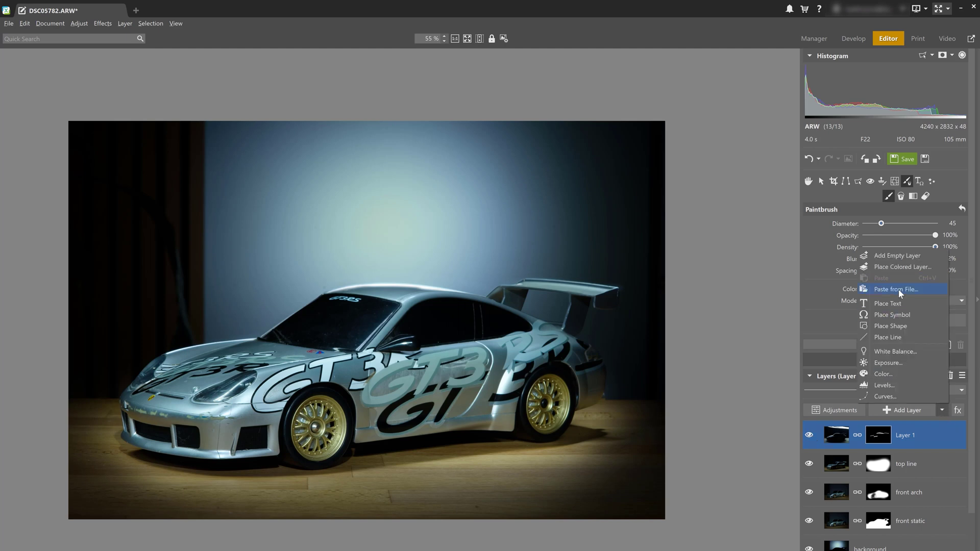
click(898, 289)
double_click(850, 314)
- Set the DSC05764 layer's blend mode to Screen and compare the image with it hidden and shown
click(933, 350)
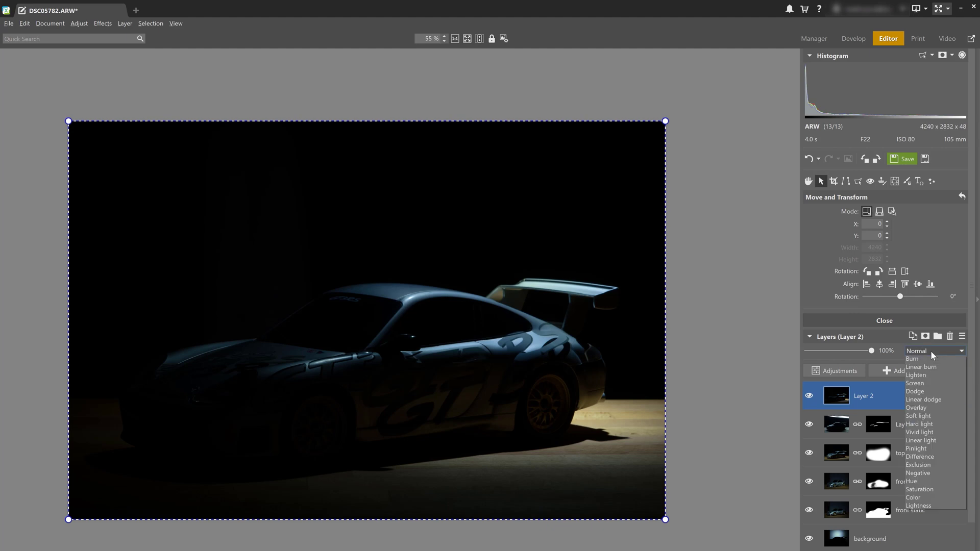
click(926, 399)
click(809, 396)
click(809, 396)
click(809, 396)
click(809, 396)
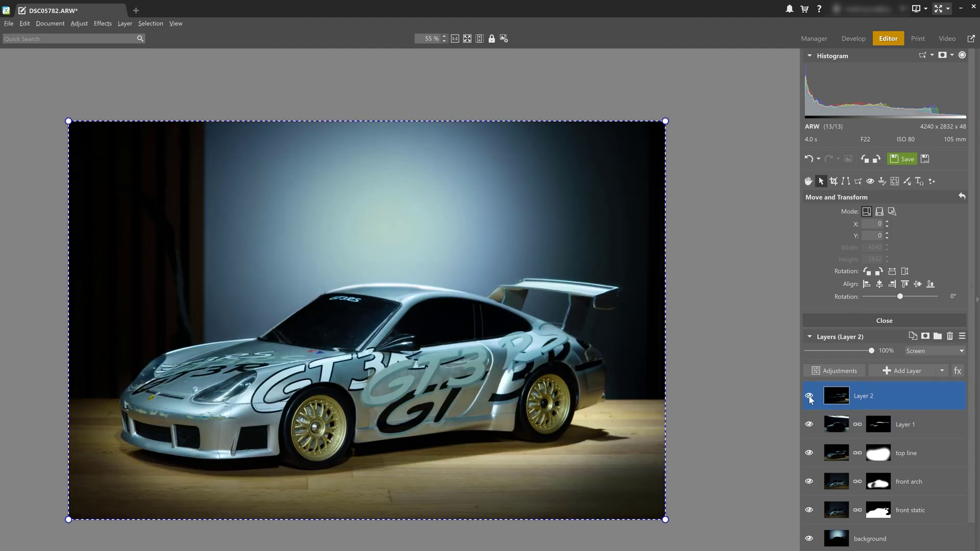
- Add a hide-all mask to the DSC05764 layer
right_click(869, 396)
mouse_move(901, 267)
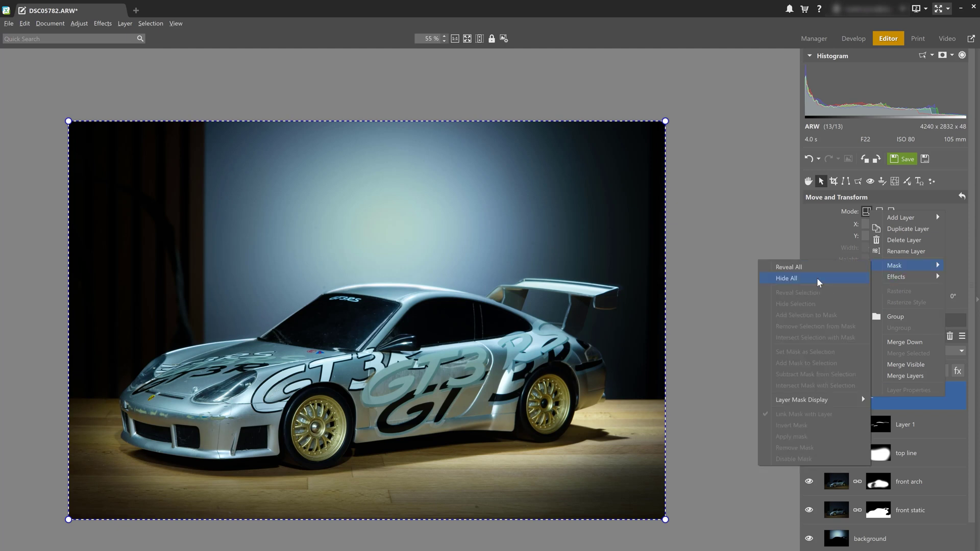
click(816, 277)
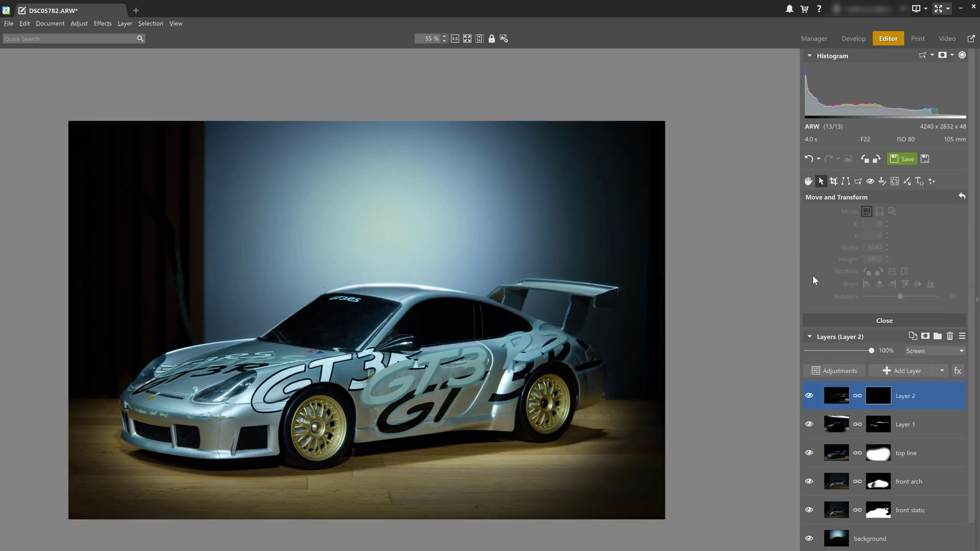
- Paint in white over the rear spoiler and its supports on the new mask with brush diameter 200
click(877, 396)
scroll(587, 287, up, 2)
scroll(591, 287, up, 1)
mouse_move(492, 280)
mouse_down()
mouse_move(543, 284)
mouse_move(508, 286)
mouse_move(630, 290)
mouse_up()
mouse_move(459, 282)
mouse_down()
mouse_move(408, 314)
mouse_move(541, 353)
mouse_move(582, 393)
mouse_move(492, 341)
mouse_up()
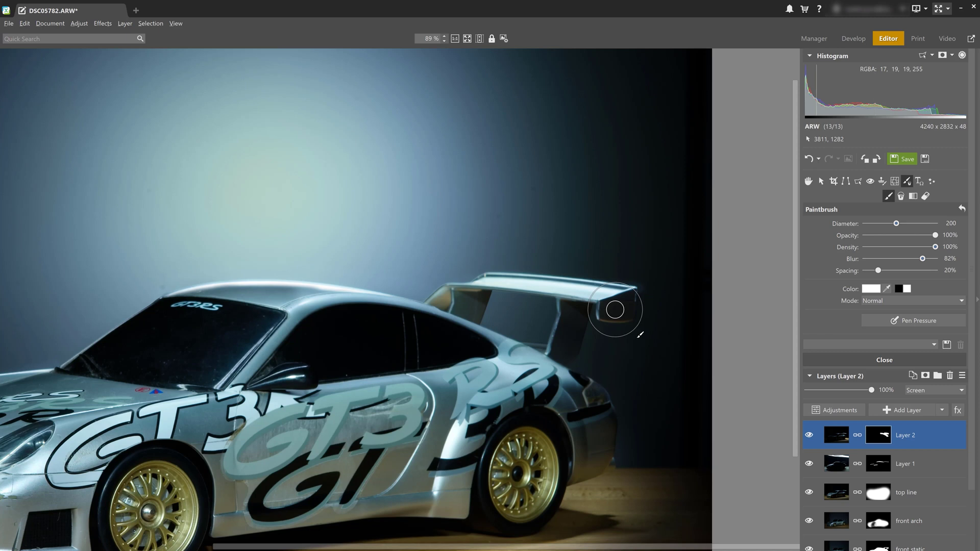
scroll(536, 333, down, 2)
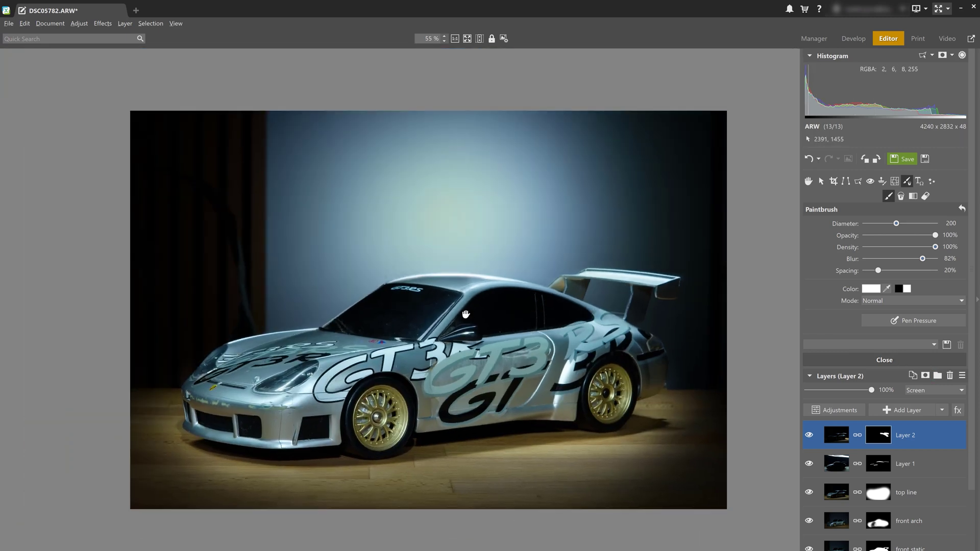
- Add the DSC05766 exposure as a new top layer and set its blend mode to Screen
click(942, 410)
click(901, 287)
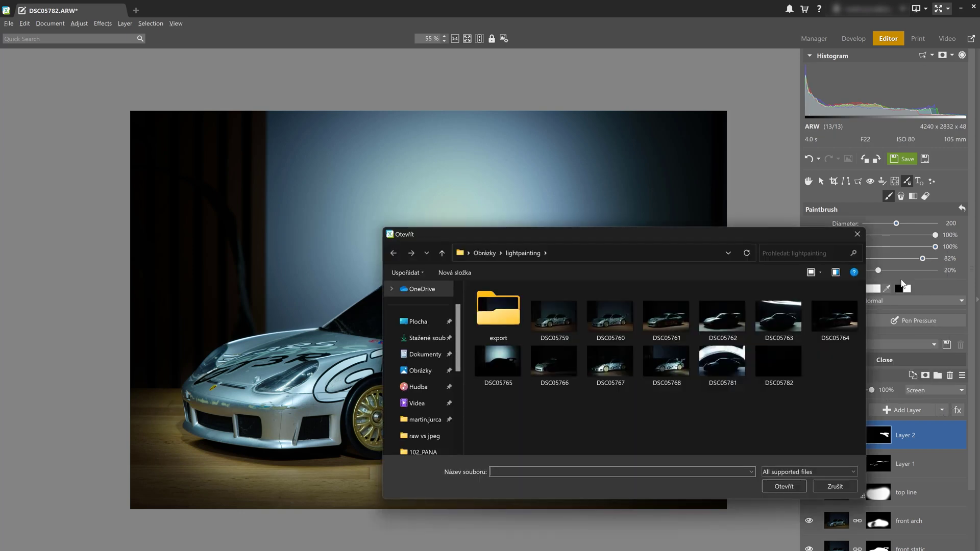
double_click(557, 353)
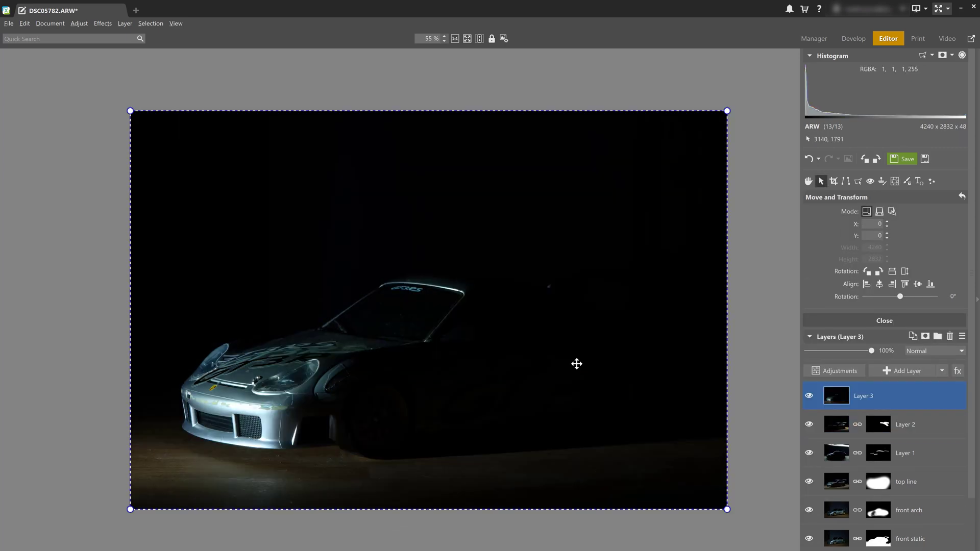
click(915, 353)
click(917, 409)
- Rename the DSC05763 layer as contours, the DSC05764 layer as spoiler and the DSC05766 layer as grille
double_click(904, 453)
text(contours)
key(Return)
double_click(908, 424)
text(spoiler)
key(Return)
double_click(870, 396)
text(grille)
key(Return)
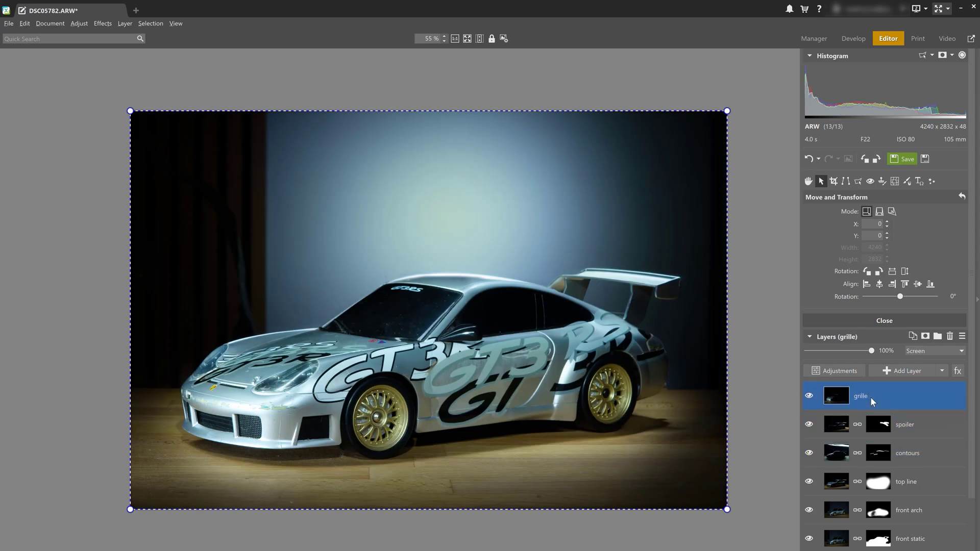
- Add a hide-all mask to the grille layer and paint in the front grille in white with brush diameter 450
right_click(870, 397)
click(804, 305)
scroll(190, 395, up, 5)
mouse_move(207, 389)
mouse_down()
mouse_move(243, 363)
mouse_move(285, 394)
mouse_move(305, 375)
mouse_move(298, 410)
mouse_move(224, 389)
mouse_move(259, 402)
mouse_move(301, 355)
mouse_move(284, 370)
mouse_move(287, 389)
mouse_move(275, 388)
mouse_move(310, 361)
mouse_move(271, 420)
mouse_move(309, 394)
mouse_move(261, 419)
mouse_move(274, 379)
mouse_up()
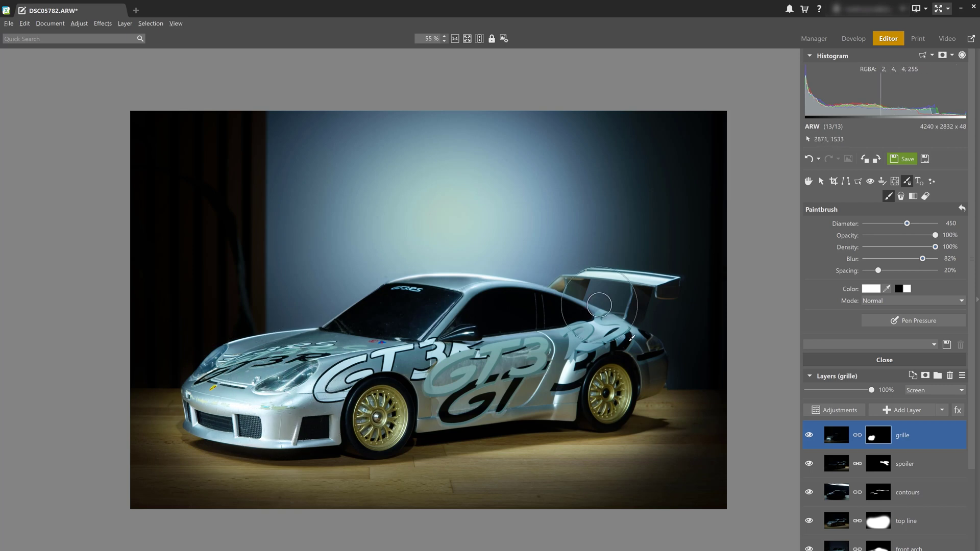
- Soften the grille mask around the front bumper with black at 54% opacity, enlarging the brush to diameter 600
drag(925, 236, 902, 236)
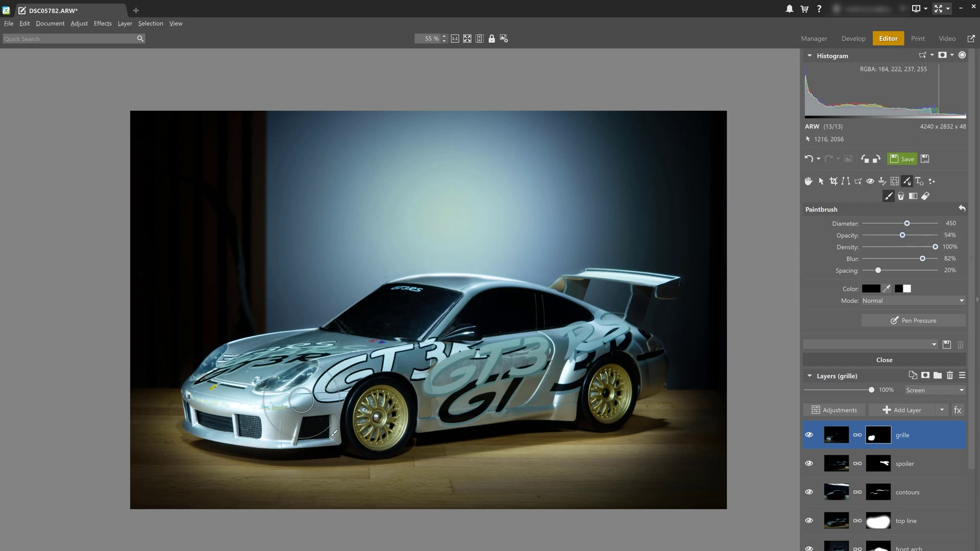
scroll(292, 402, up, 1)
scroll(293, 402, down, 3)
scroll(293, 402, up, 6)
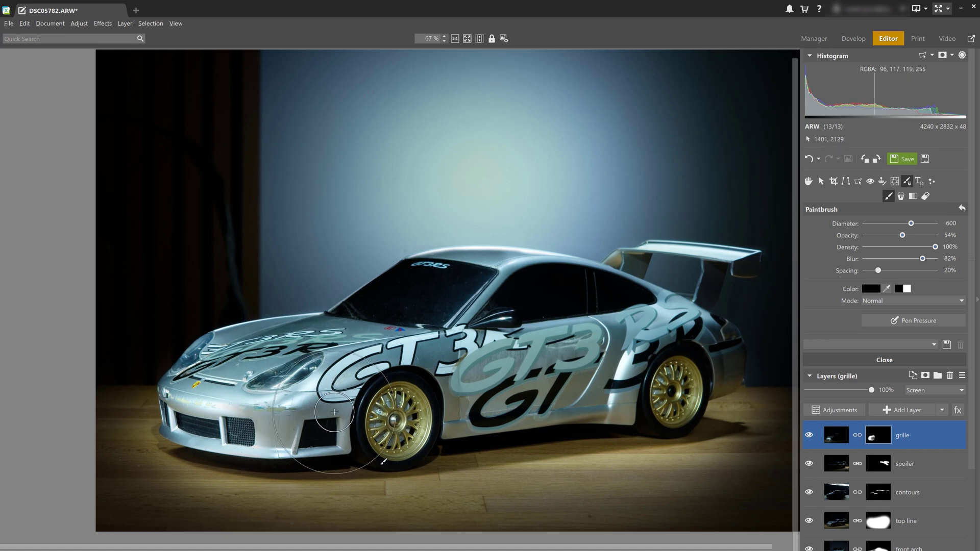
- Add the exposure lighting the front wheel as a Screen layer above grille and name it front rim
key(ctrl+0)
key(ctrl+v)
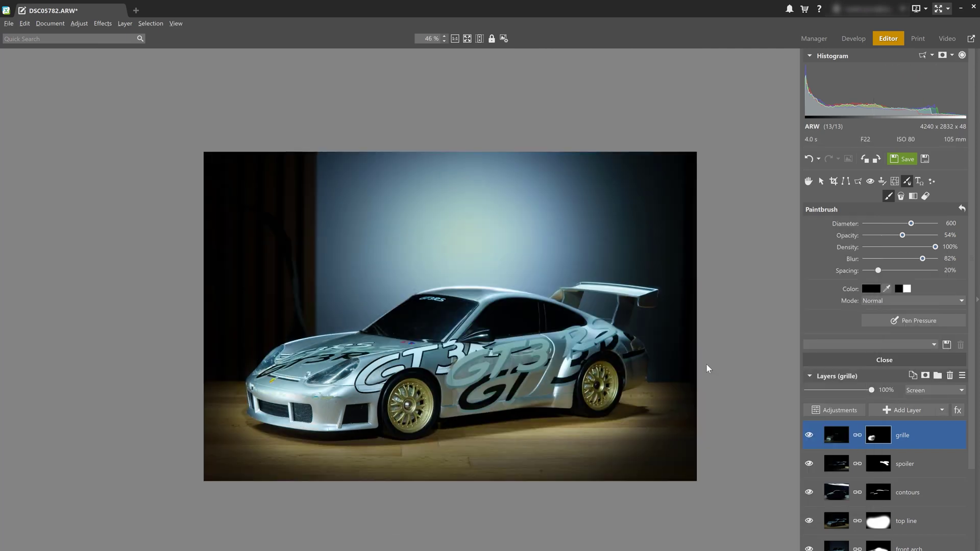
double_click(862, 398)
text(front rim)
key(Return)
- Add a hide-all mask to the front rim layer and paint in the front wheel in white with brush diameter 600
right_click(850, 388)
click(773, 274)
key(x)
click(416, 403)
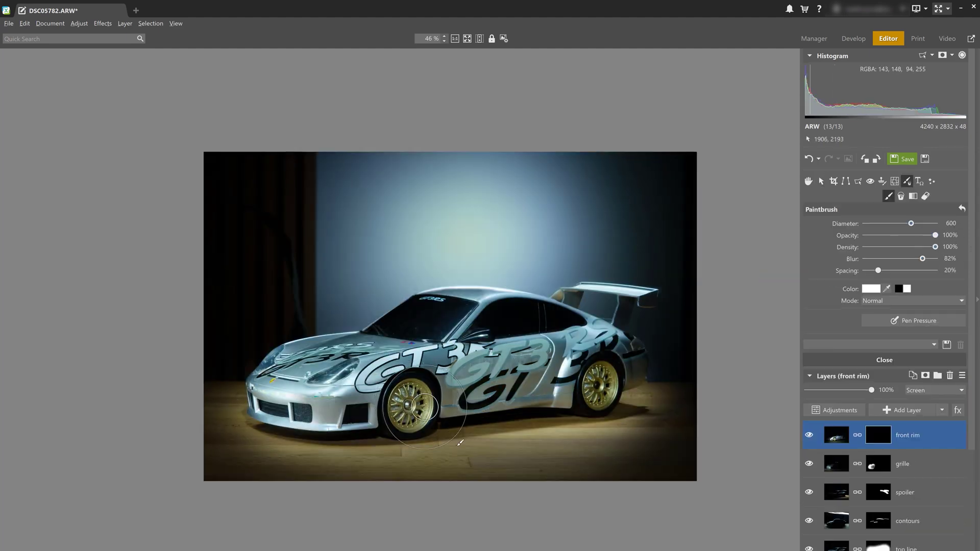
scroll(416, 404, up, 3)
key(ctrl+z)
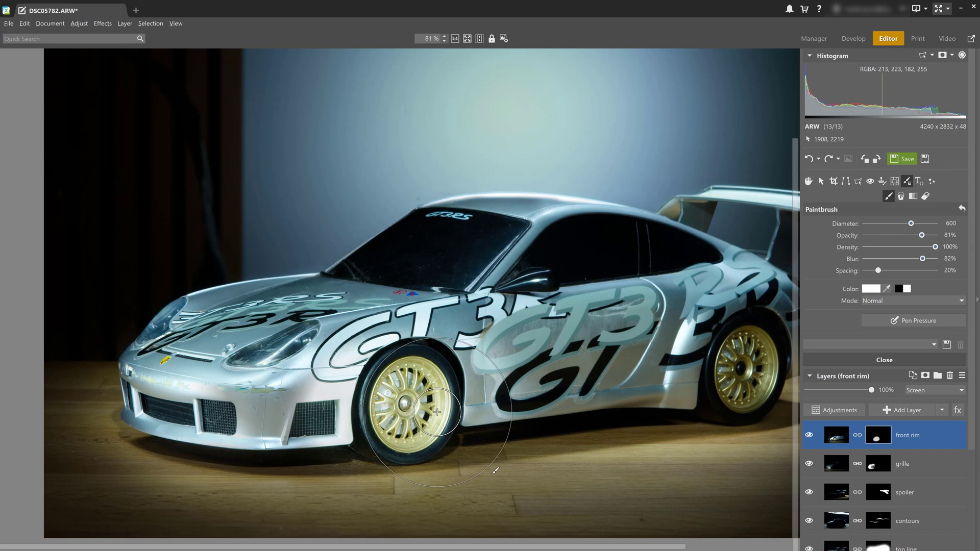
- Refine the front rim mask around the front wheel and lower door, lowering the brush opacity to 16%
key(x)
click(399, 398)
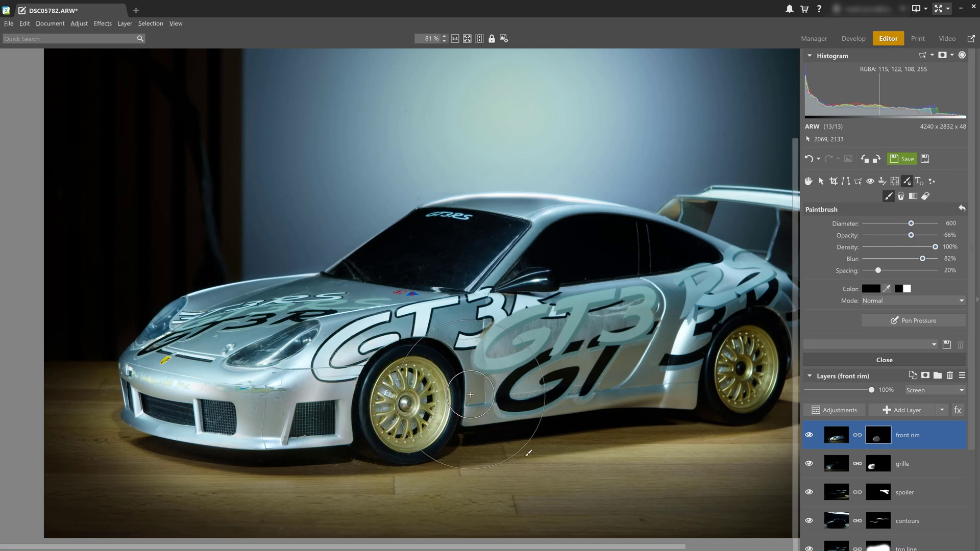
key(ctrl+z)
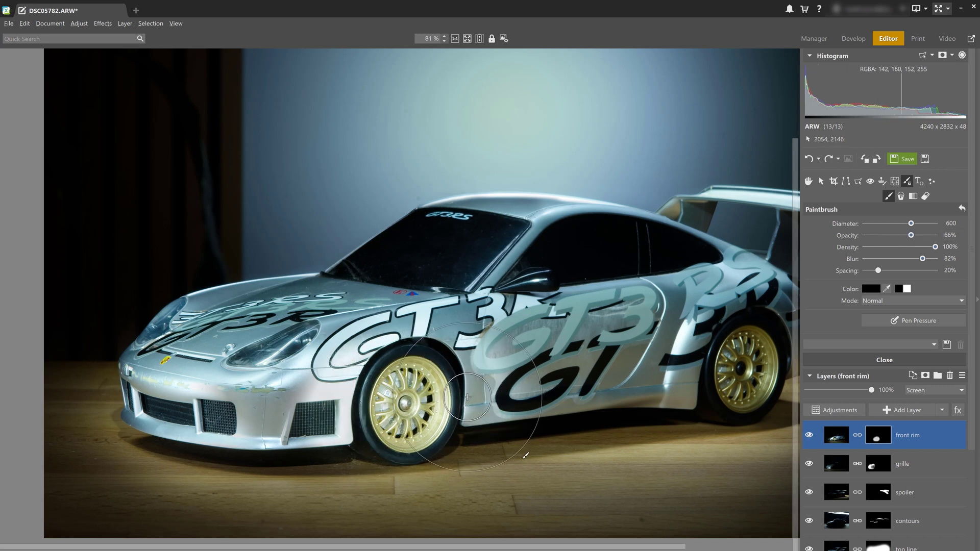
click(467, 397)
key(x)
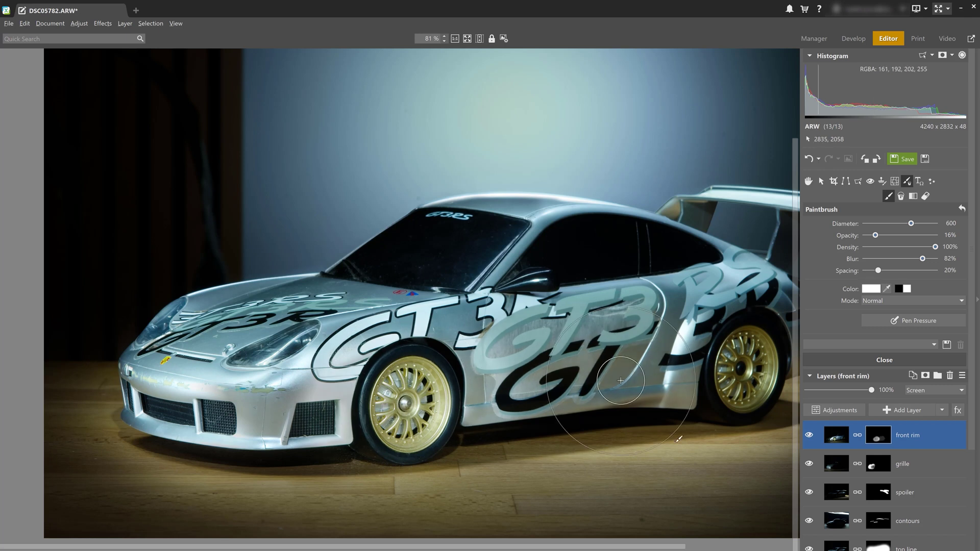
- Add the DSC05768 exposure as a Screen layer named rear rim and give it a hide-all mask
click(904, 411)
double_click(662, 371)
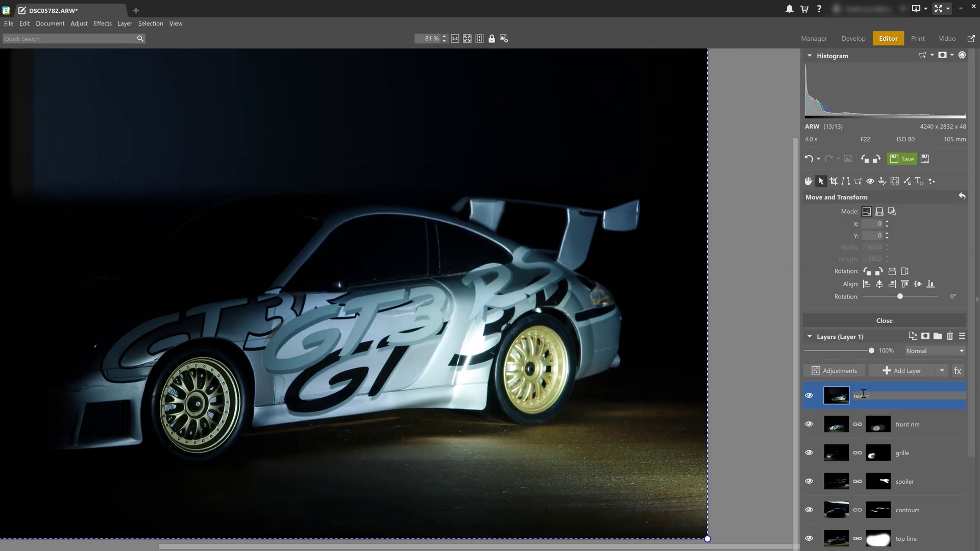
right_click(911, 394)
click(834, 289)
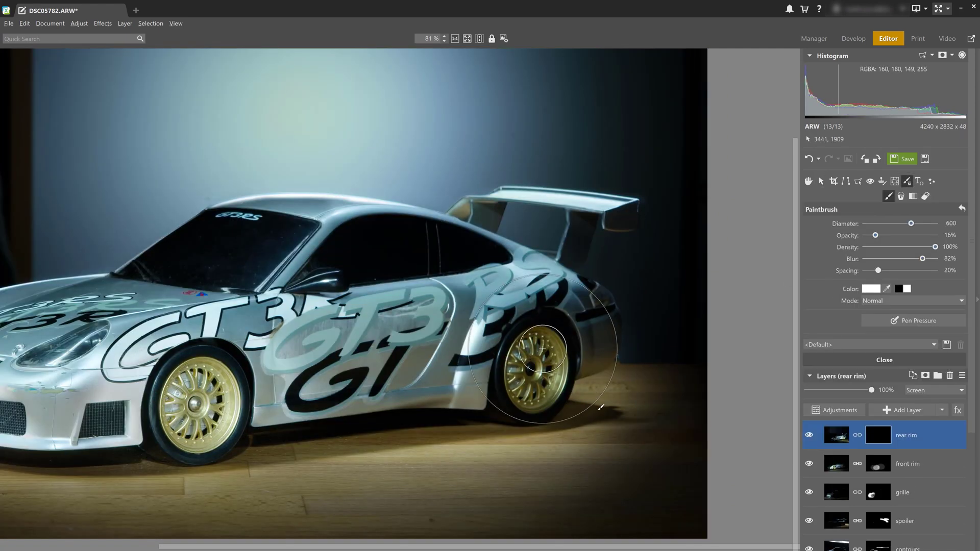
- Paint in the rear wheel, rear bumper and spoiler on the rear rim mask at 16% opacity, then soften the mask in black
drag(621, 231, 594, 224)
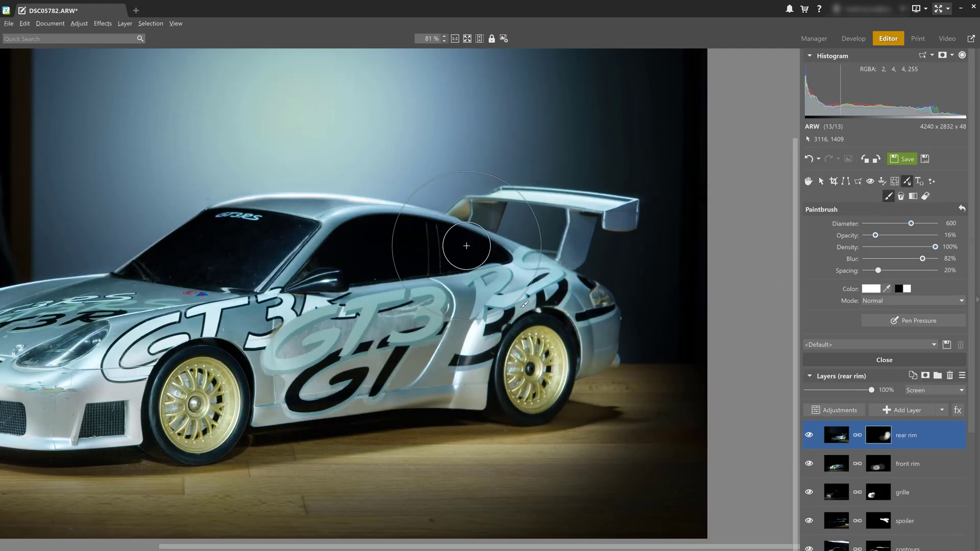
scroll(377, 354, down, 3)
key(x)
drag(566, 358, 476, 340)
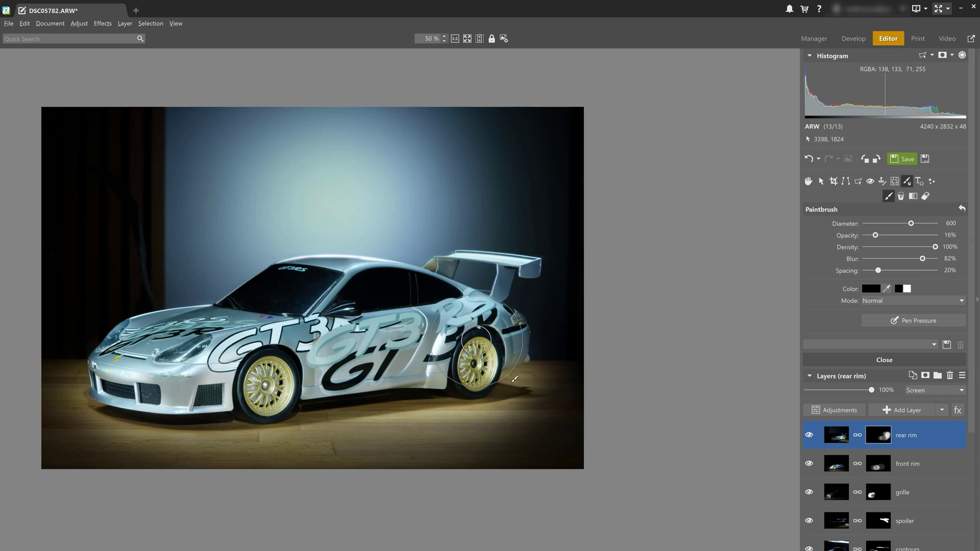
- Apply Enhance Colors to the background layer with Red 91%, Blue 110%, Hue 132° and Saturation 108%
scroll(898, 512, down, 3)
click(899, 510)
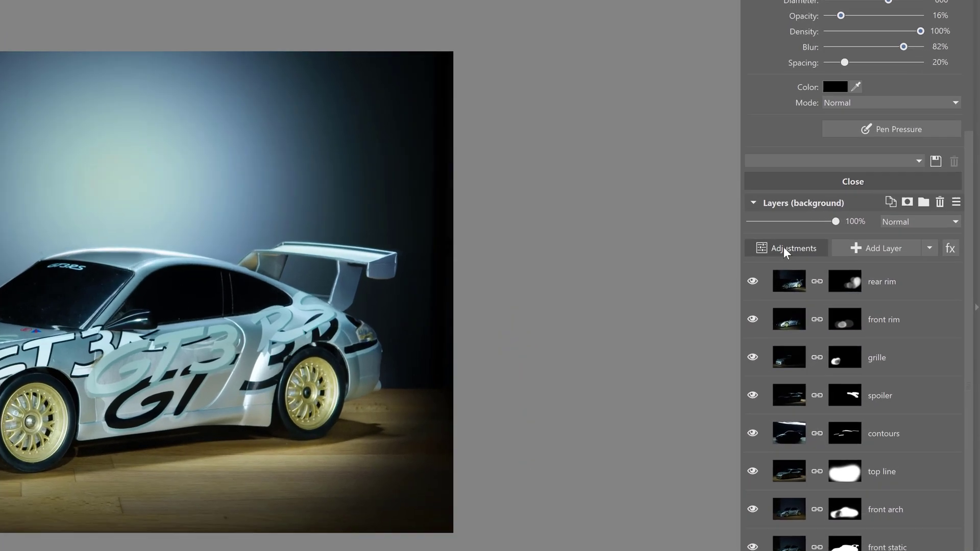
click(837, 254)
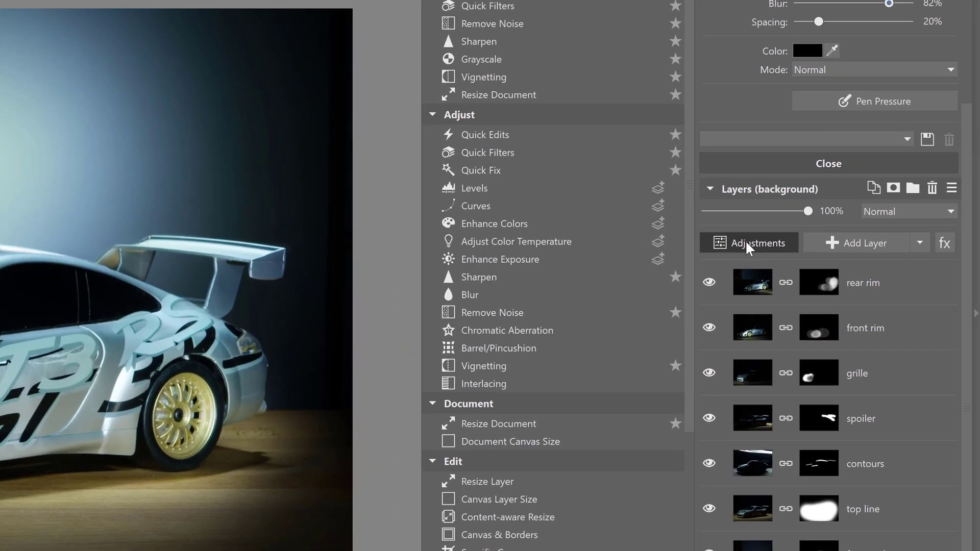
click(558, 226)
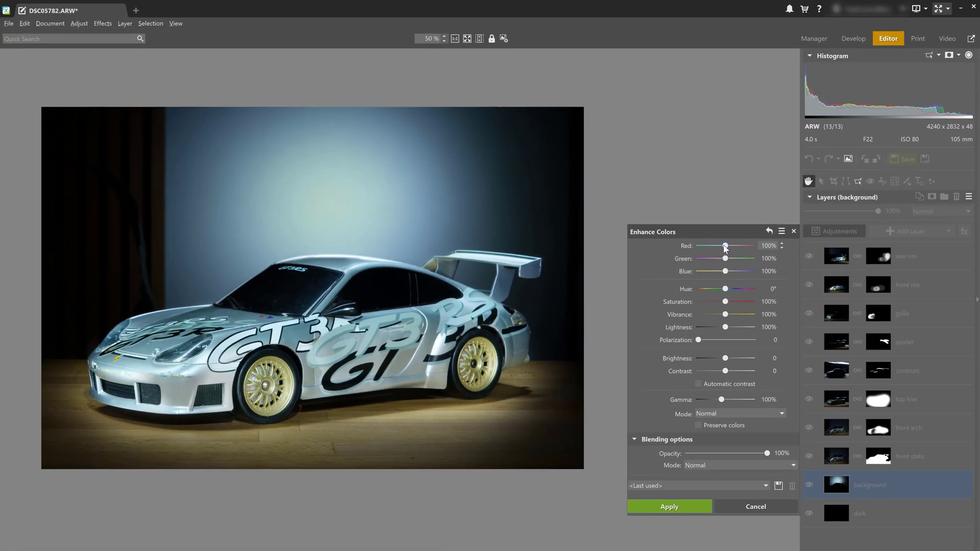
drag(577, 296, 605, 302)
mouse_move(742, 292)
mouse_down()
mouse_move(744, 301)
mouse_move(727, 301)
mouse_up()
click(720, 245)
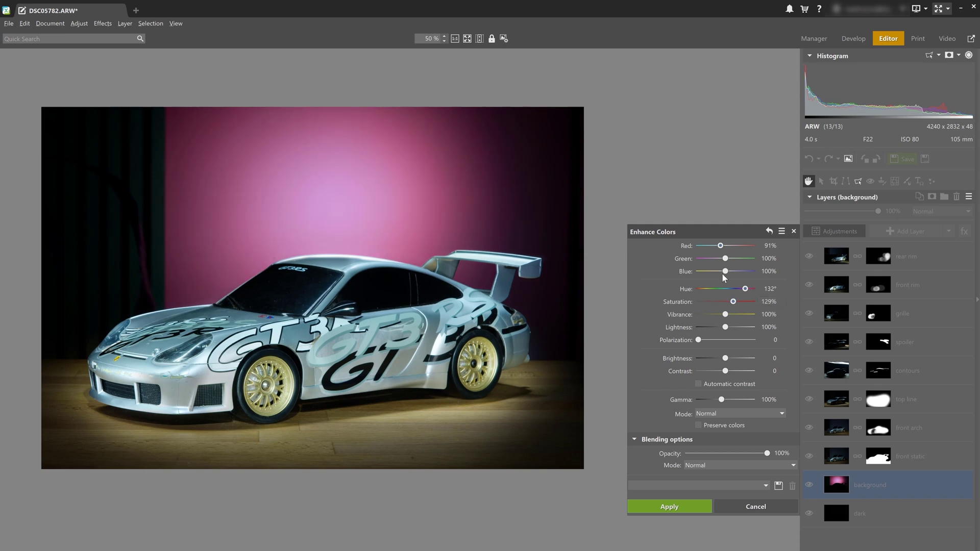
click(730, 271)
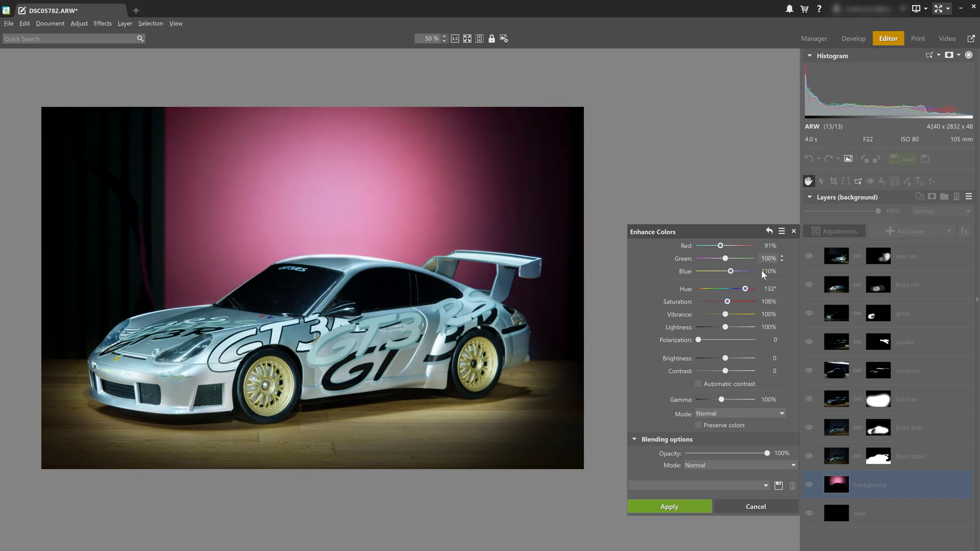
click(673, 506)
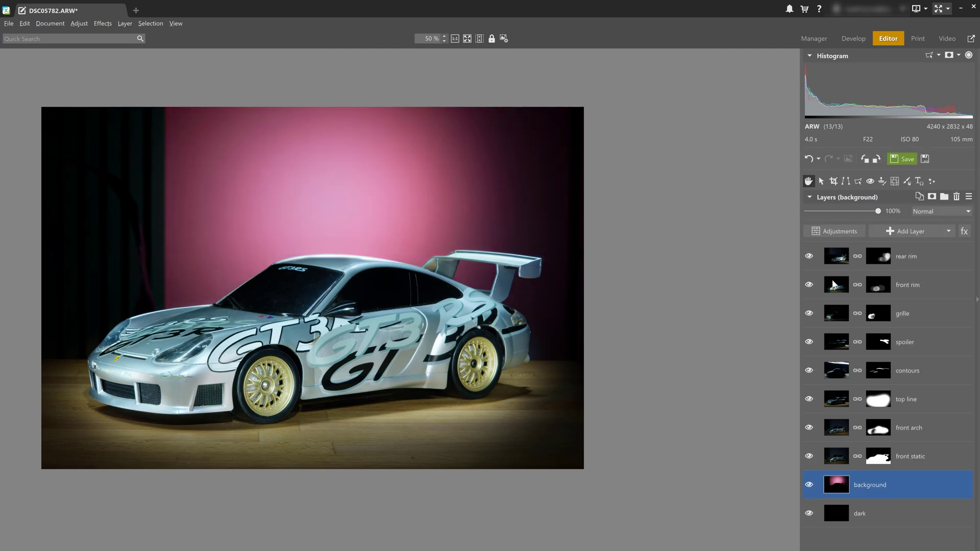
- Add the DSC05781 exposure as a new layer in Screen mode and move it above the rear rim layer
click(949, 233)
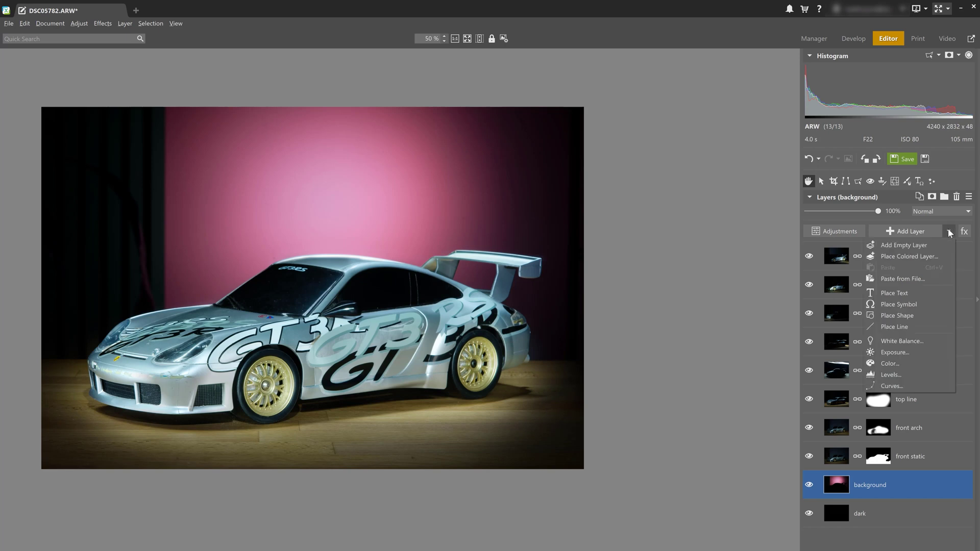
click(902, 279)
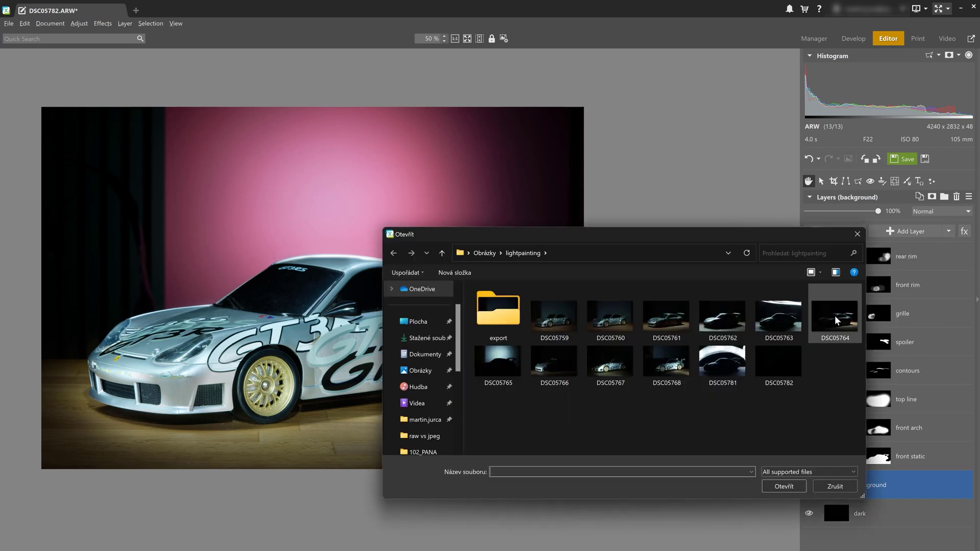
click(723, 362)
double_click(724, 363)
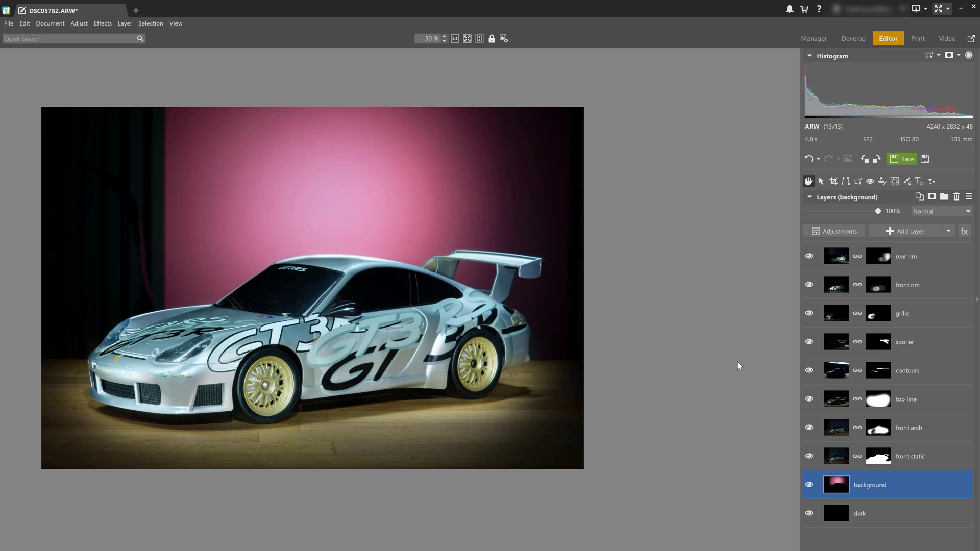
drag(442, 364, 571, 377)
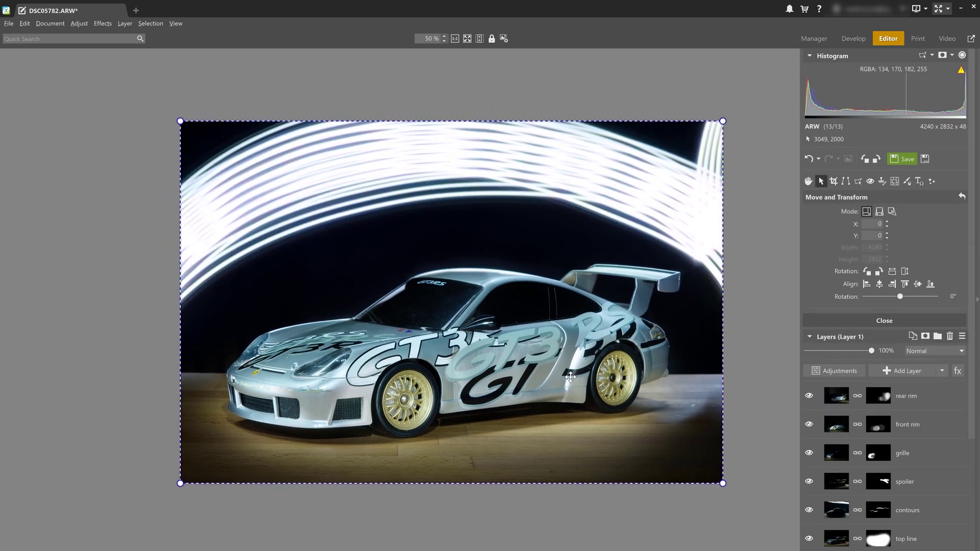
click(919, 351)
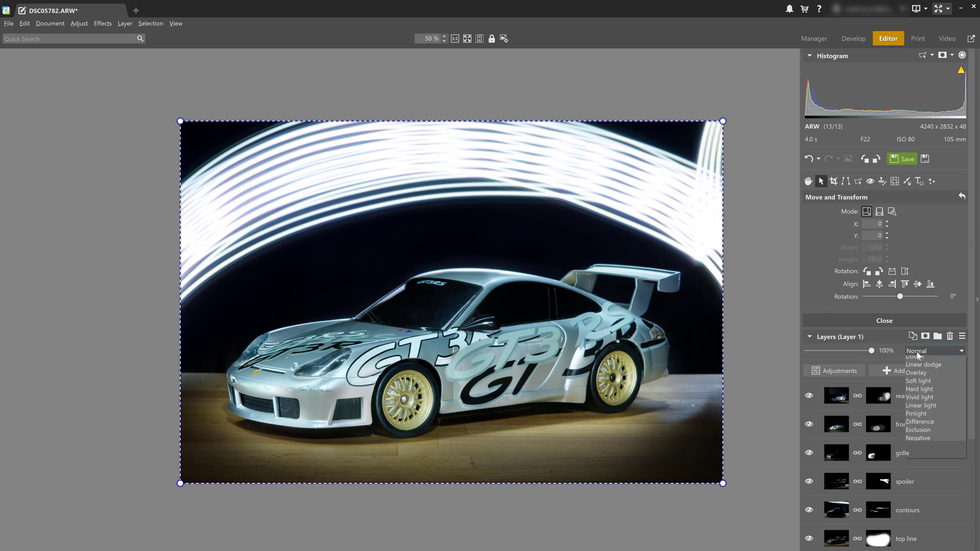
click(923, 411)
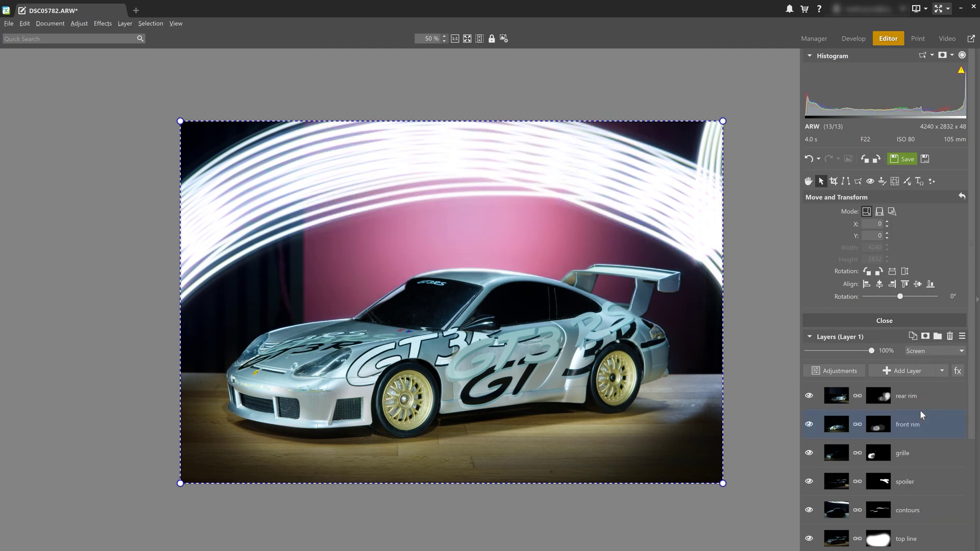
scroll(898, 443, down, 3)
drag(881, 485, 890, 237)
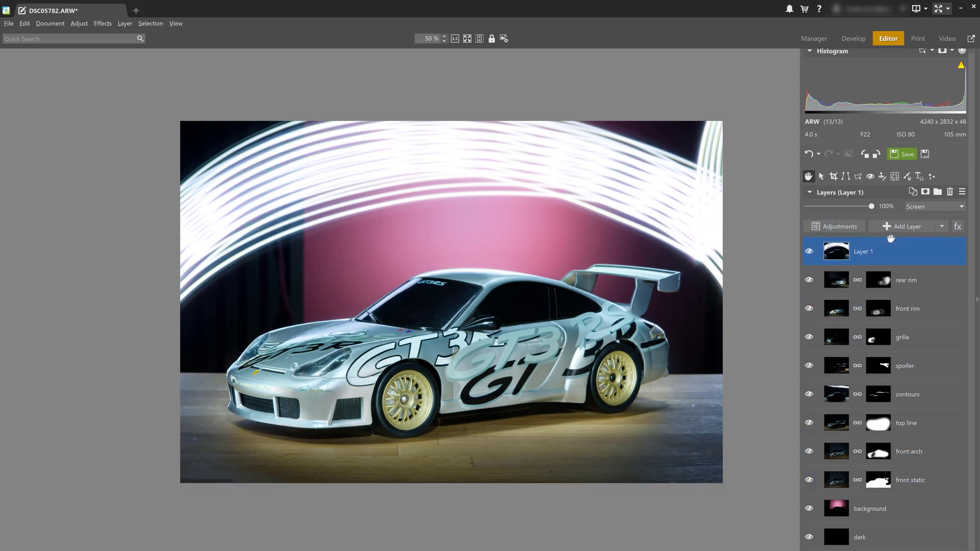
- Apply Enhance Colors to the new light-trail layer, tinting its white arc pink
click(849, 228)
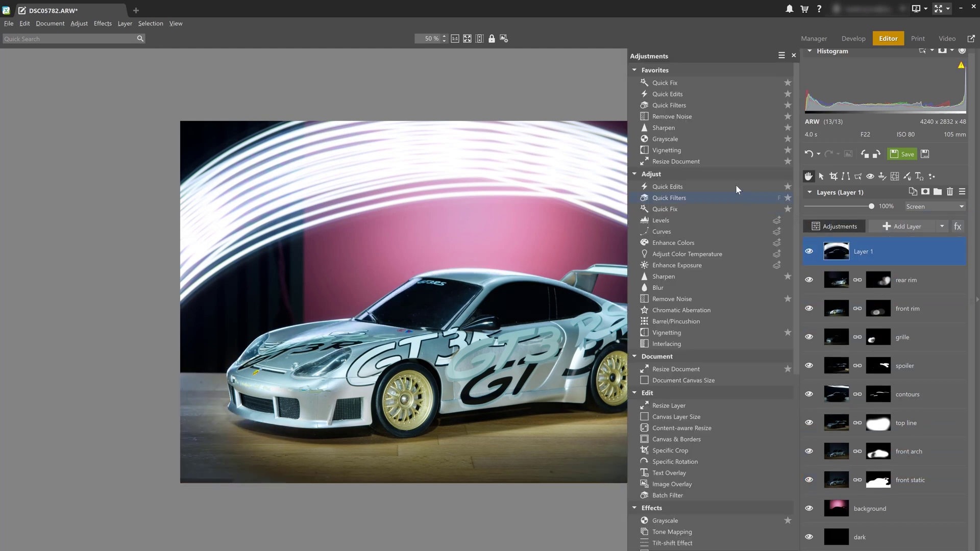
click(702, 241)
click(675, 505)
mouse_move(809, 251)
mouse_down()
mouse_move(808, 490)
mouse_move(808, 254)
mouse_up()
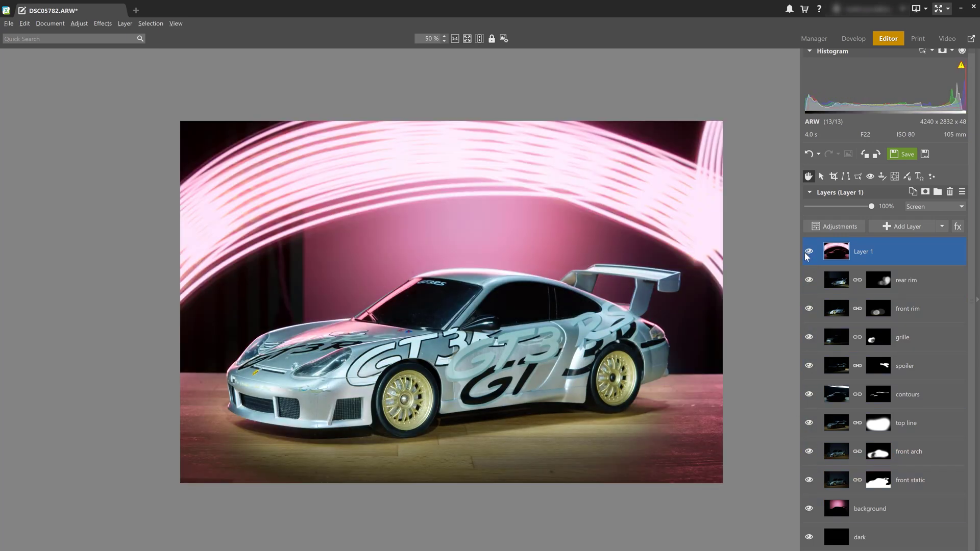
- Extend the top line mask across the tabletop below the car with a white brush, diameter 1000 and 100% opacity
click(878, 423)
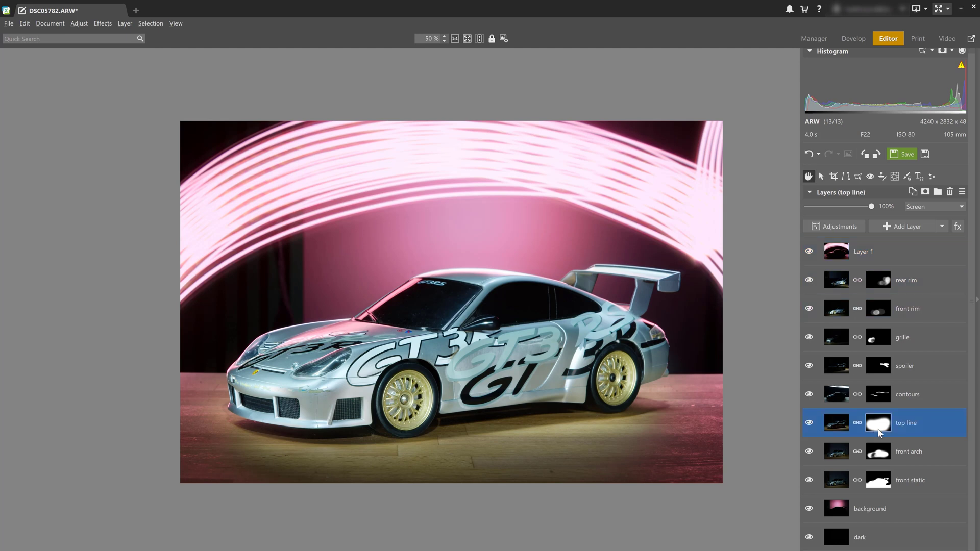
key(b)
key(x)
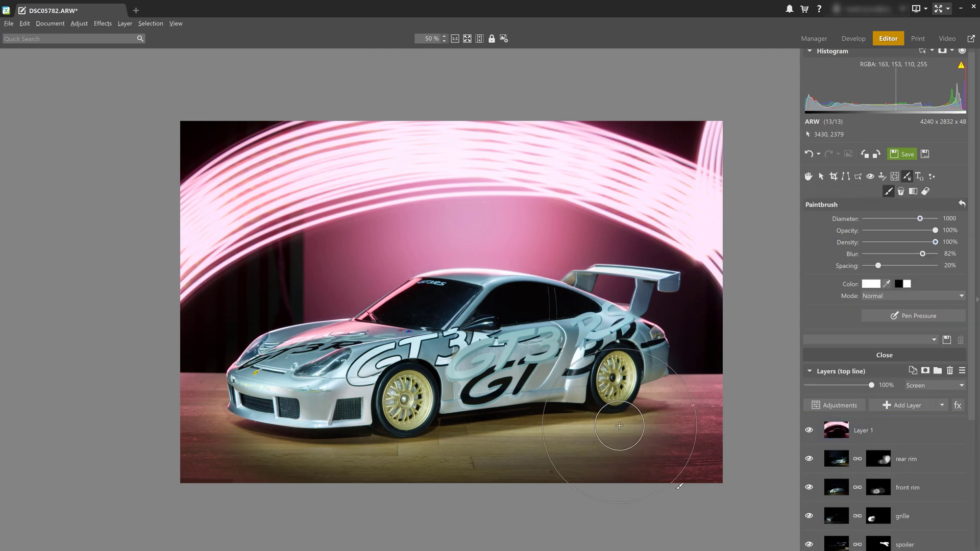
key(bracketright)
key(bracketright)
key(bracketright)
mouse_move(604, 435)
mouse_down()
mouse_move(263, 459)
mouse_move(224, 449)
mouse_move(568, 453)
mouse_move(201, 444)
mouse_move(624, 459)
mouse_move(205, 458)
mouse_up()
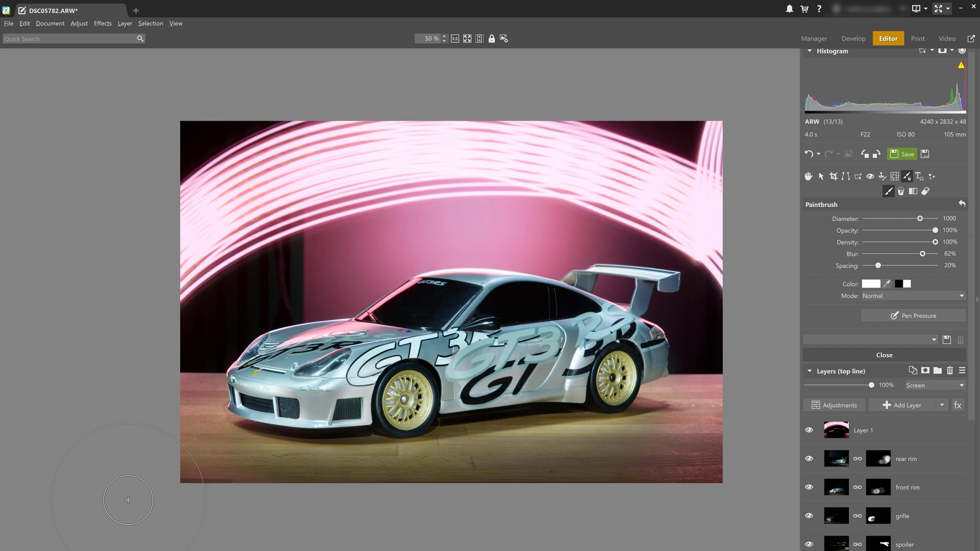
click(908, 353)
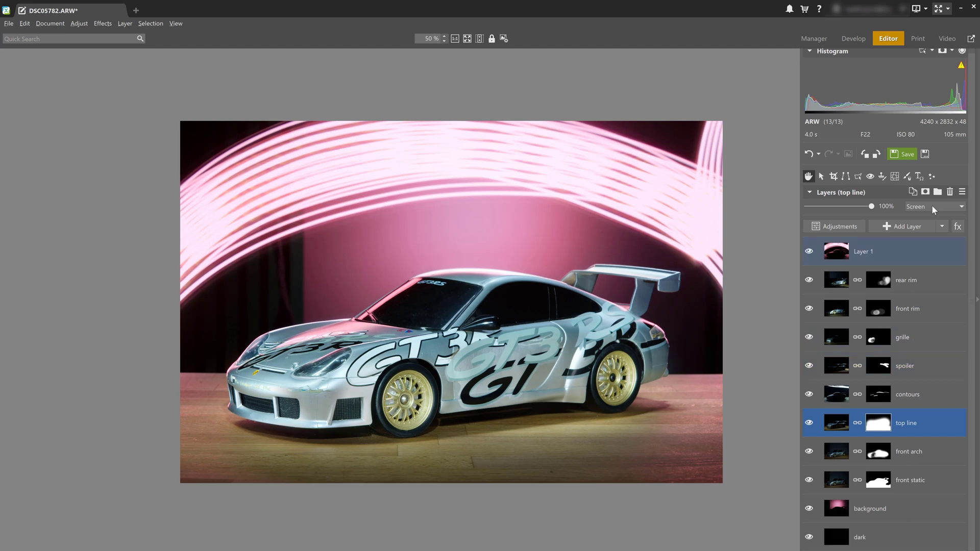
- Save the composite as a JPEG image named lightpainting at quality 100
click(925, 154)
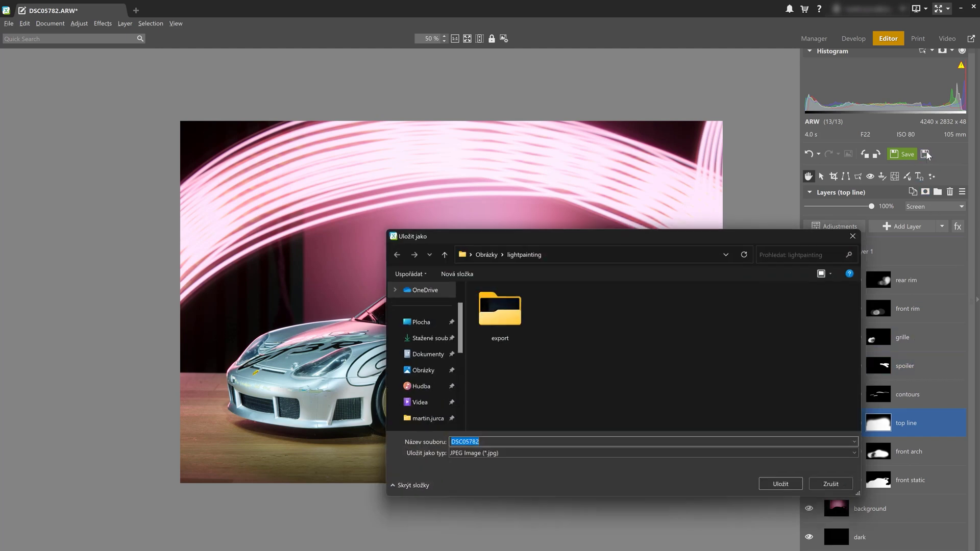
text(lightpainting)
key(Return)
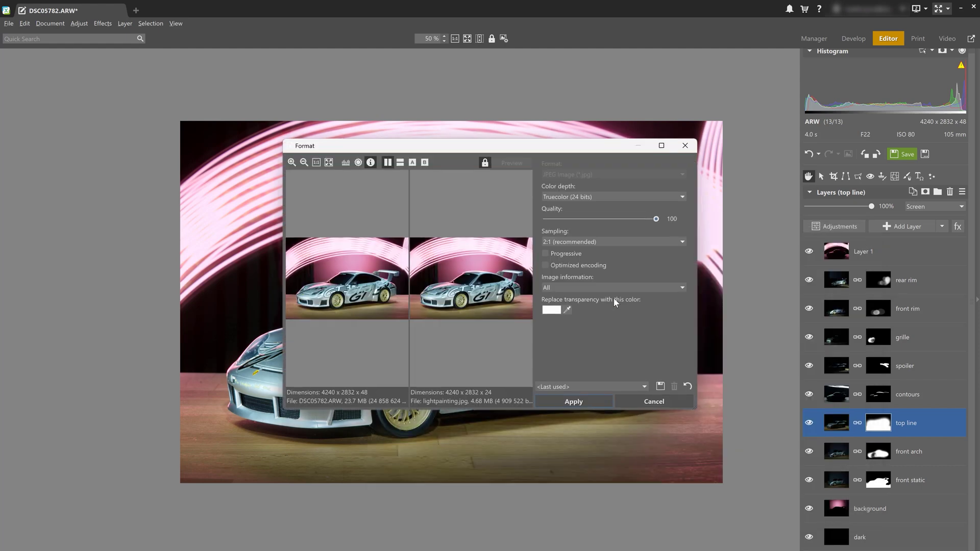
click(587, 403)
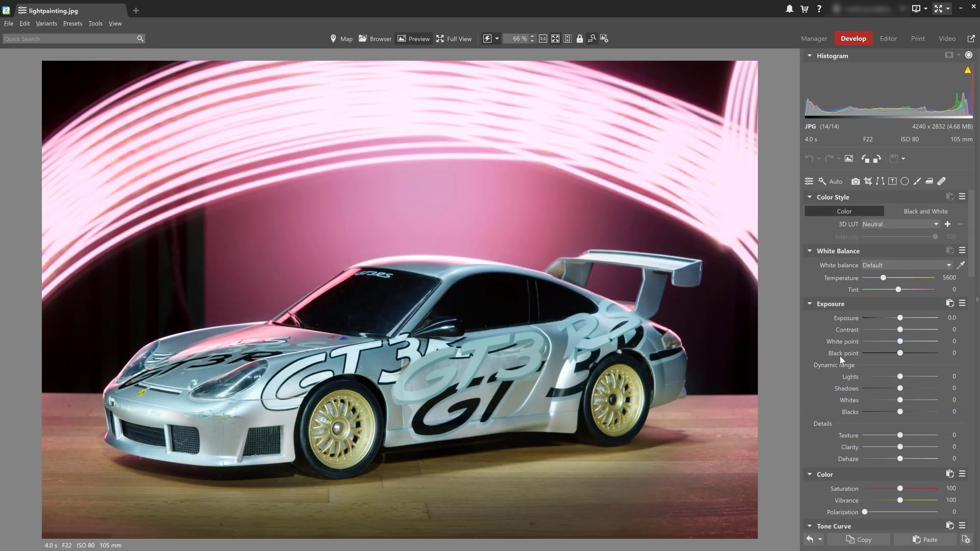
- Set Shadows to 34 and Blacks to -35 for the lightpainting image
mouse_move(714, 550)
drag(900, 389, 888, 412)
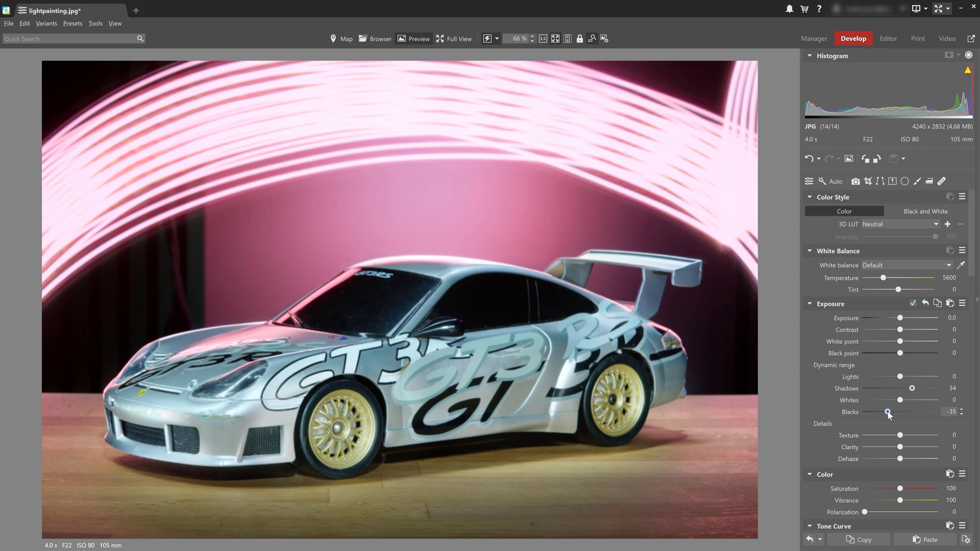
- Adjust the blue channel's tone curve and lower the green channel's curve at input 197 to output 189
scroll(813, 396, down, 4)
click(878, 328)
drag(928, 360, 928, 365)
click(868, 328)
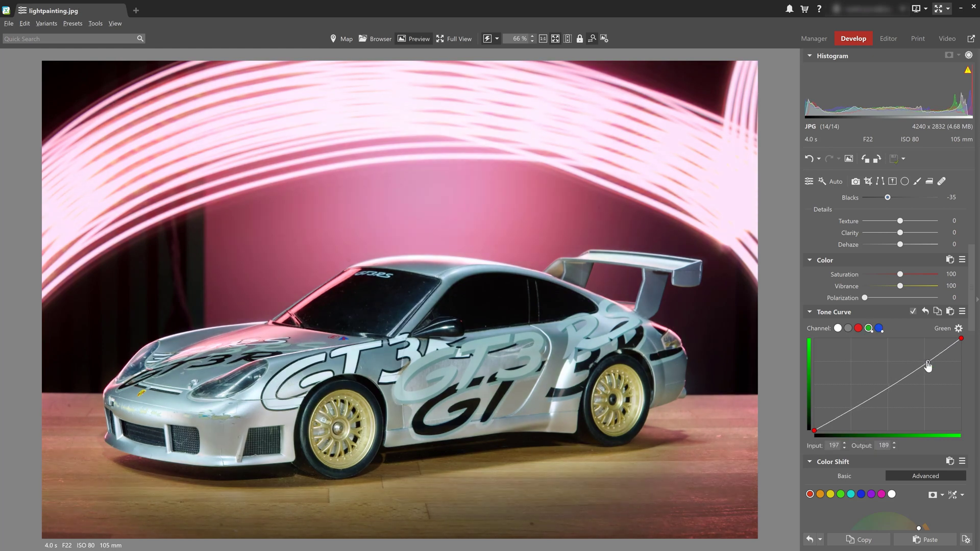
- Set Clarity to 38 and Dehaze to 47
drag(901, 234, 914, 237)
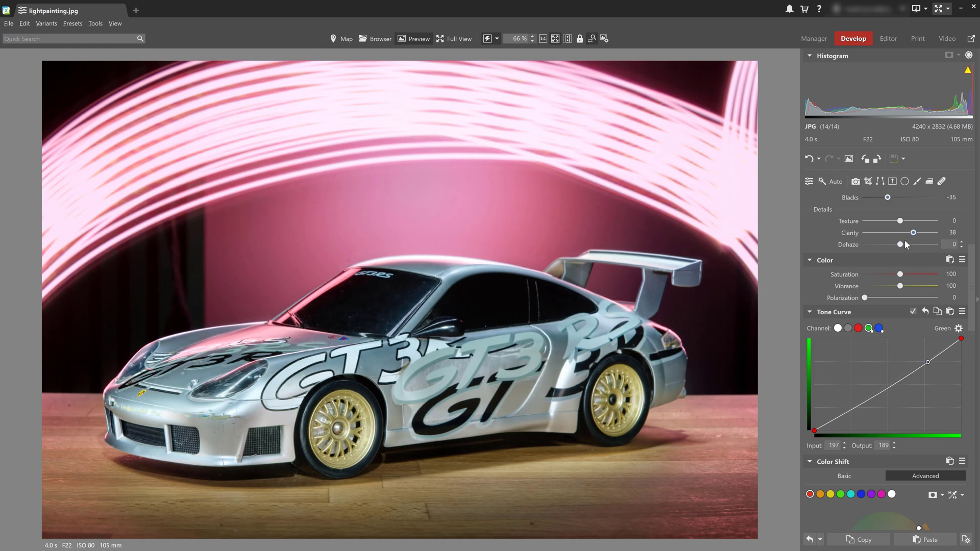
drag(901, 245, 918, 245)
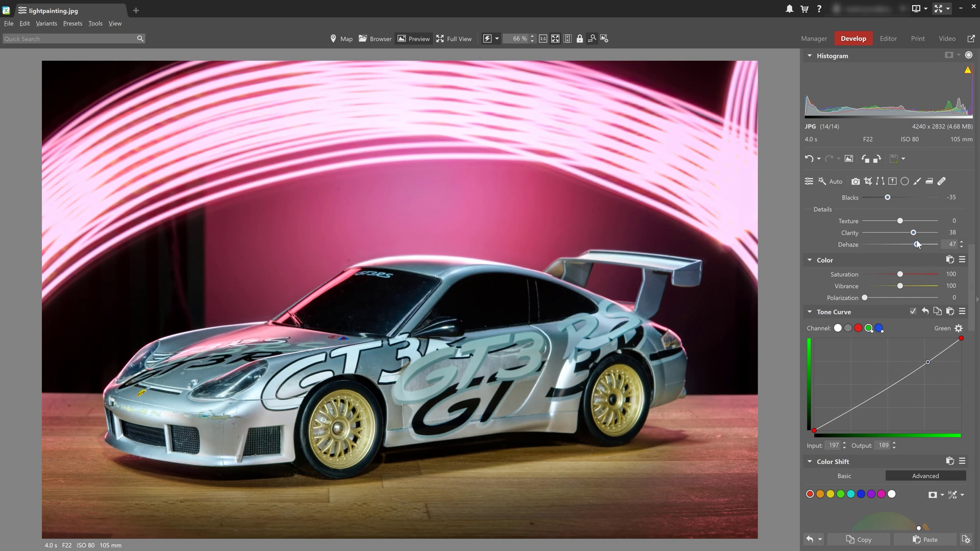